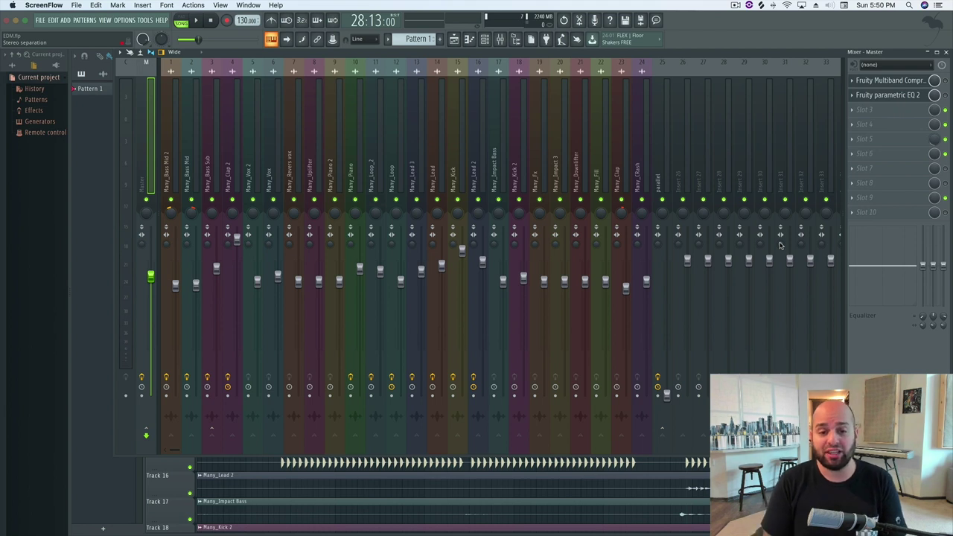
pyautogui.click(692, 23)
pyautogui.press('space')
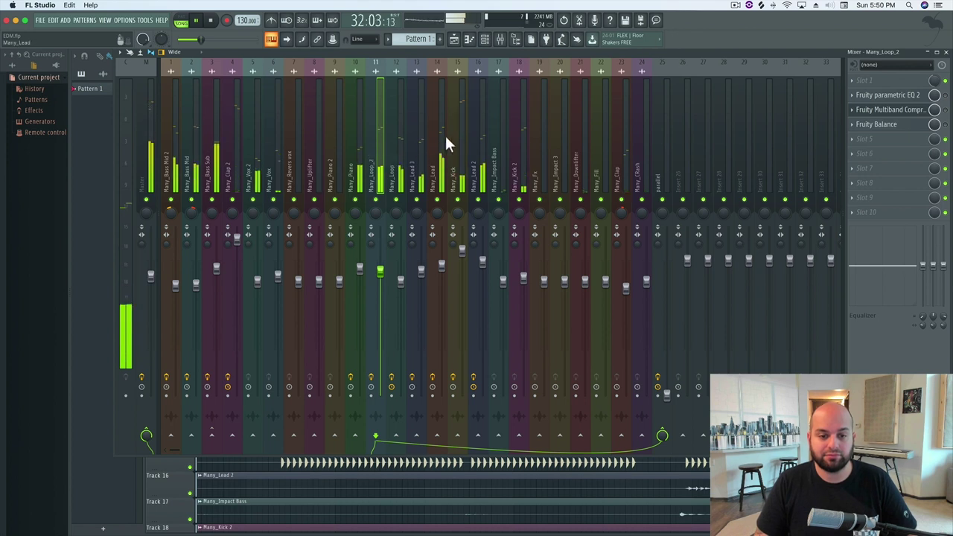
pyautogui.rightClick(376, 201)
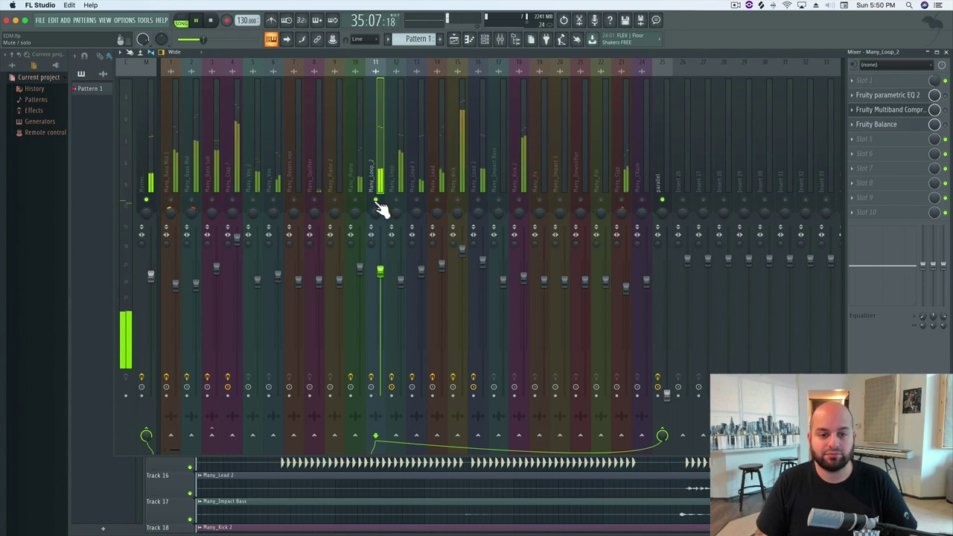
pyautogui.rightClick(376, 201)
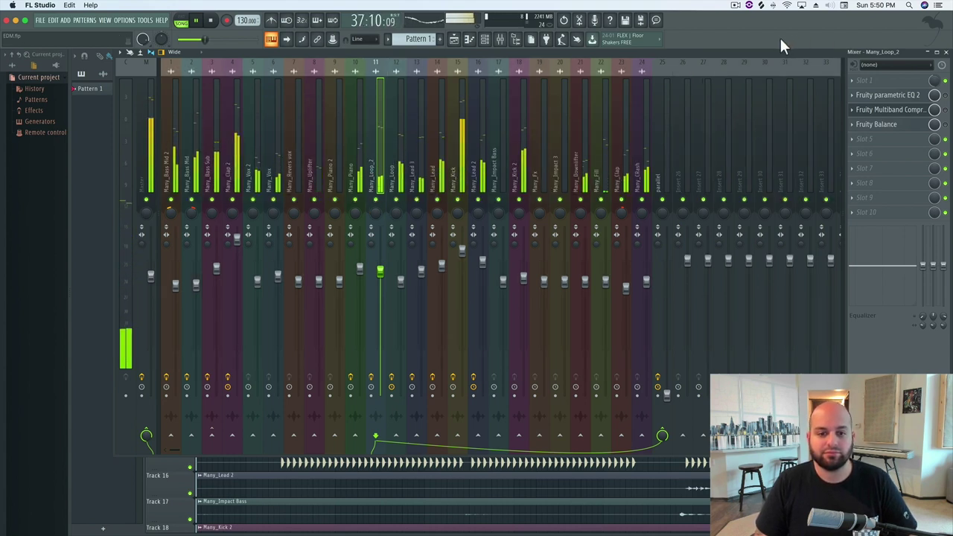
pyautogui.press('space')
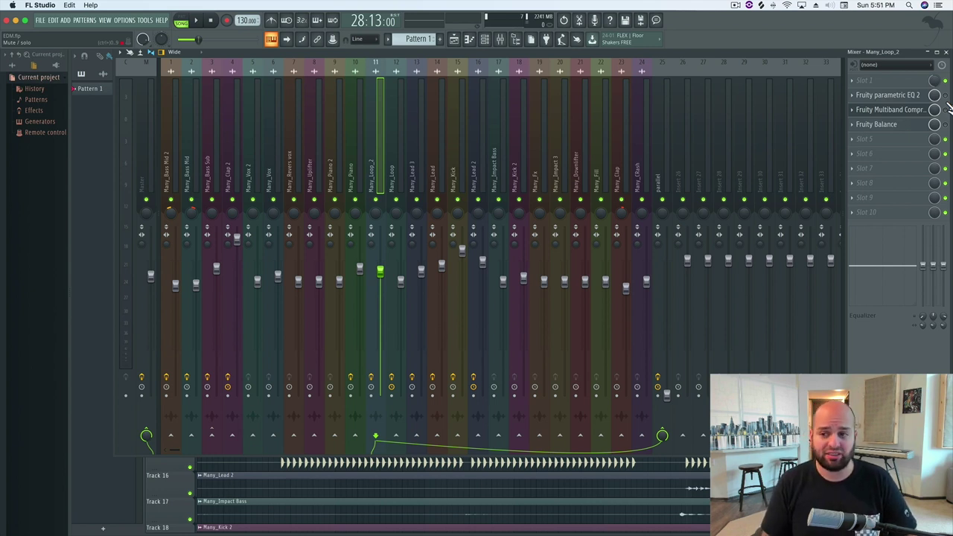
# - In Many_Loop_2's parametric EQ 2, nudge band 5 and pull the high-shelf band lower
pyautogui.click(923, 96)
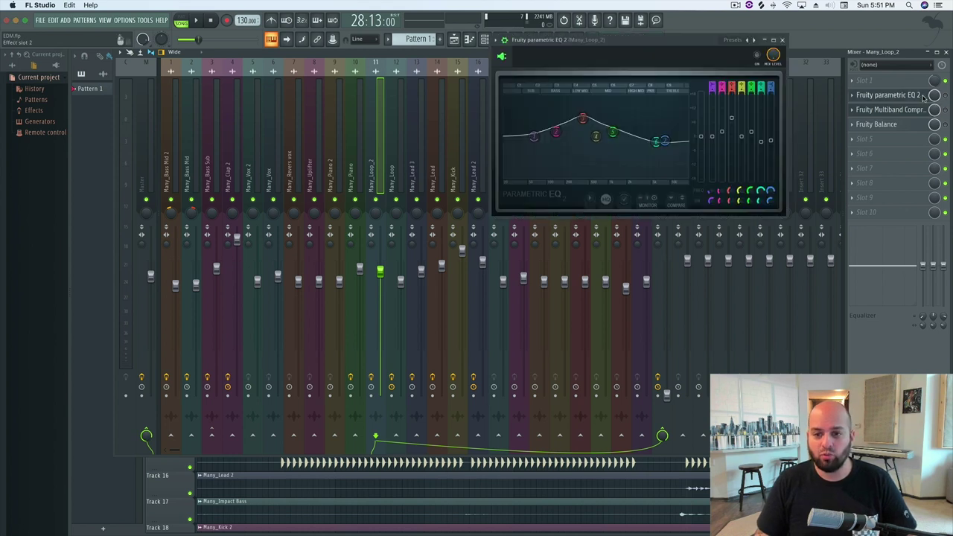
pyautogui.moveTo(612, 133)
pyautogui.mouseDown()
pyautogui.moveTo(623, 132)
pyautogui.moveTo(595, 128)
pyautogui.moveTo(610, 134)
pyautogui.mouseUp()
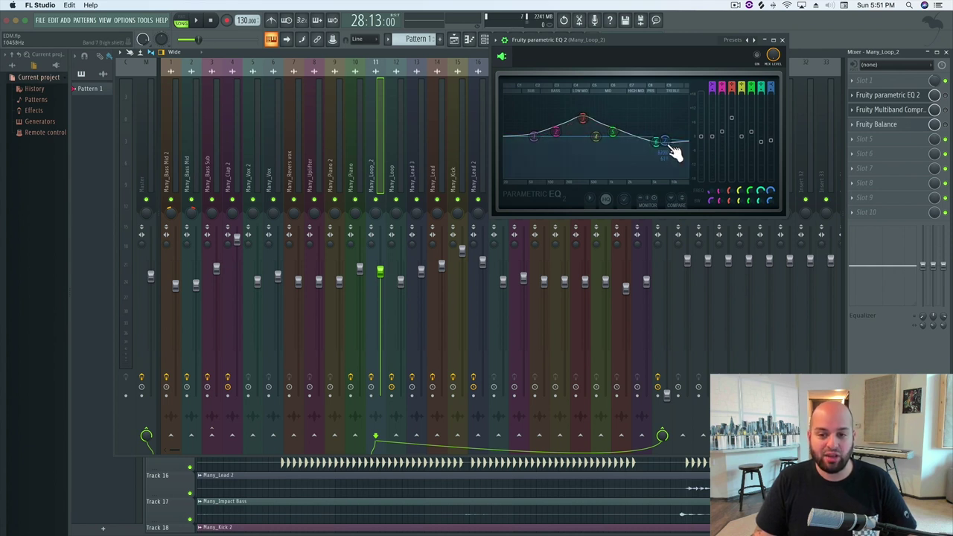
pyautogui.moveTo(668, 146); pyautogui.dragTo(664, 143)
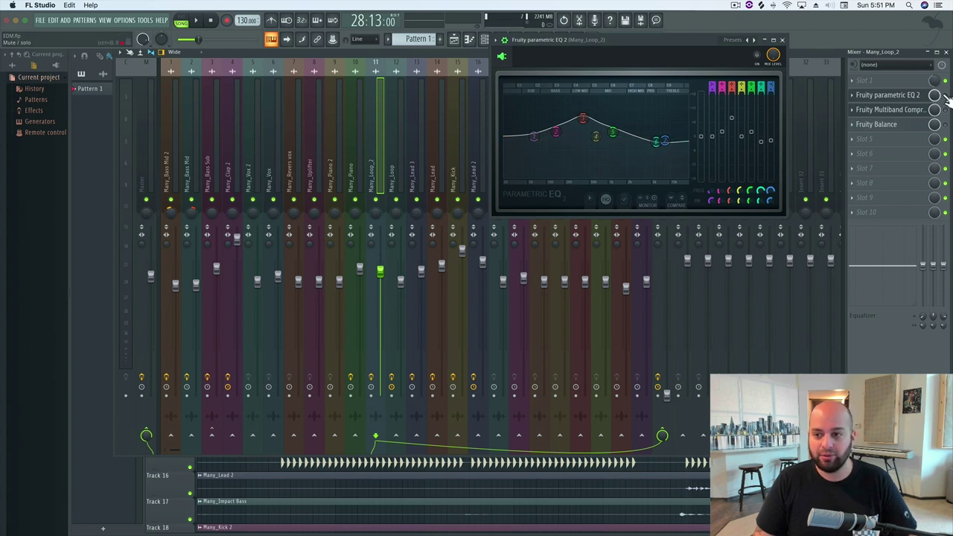
# - Audition the EQ while toggling Many_Loop_2's solo, ending with it soloed
pyautogui.rightClick(376, 199)
pyautogui.rightClick(376, 199)
pyautogui.rightClick(375, 200)
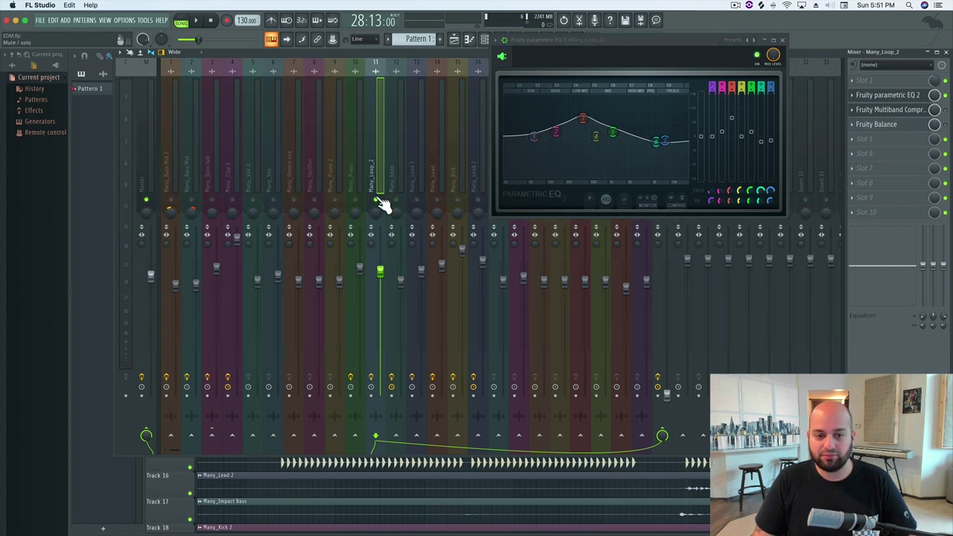
pyautogui.rightClick(381, 205)
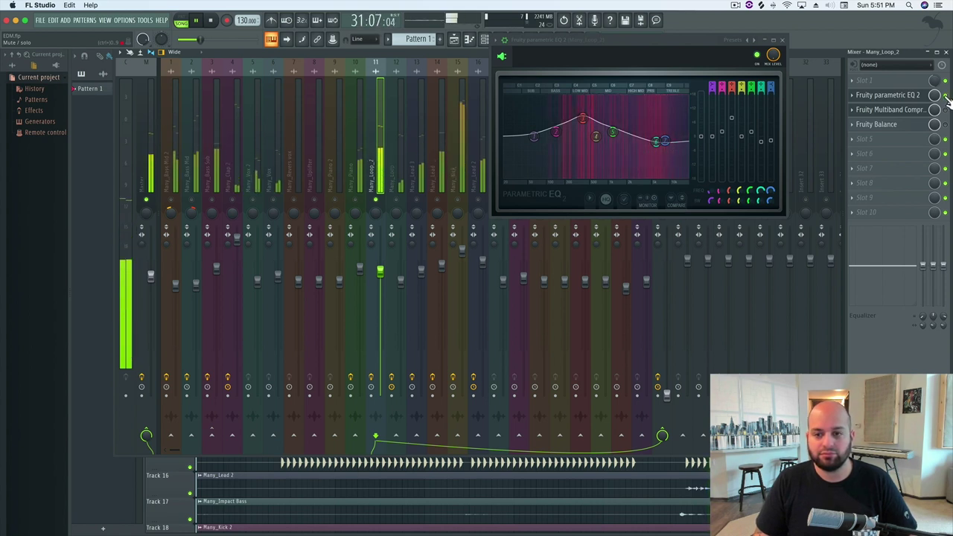
pyautogui.press('space')
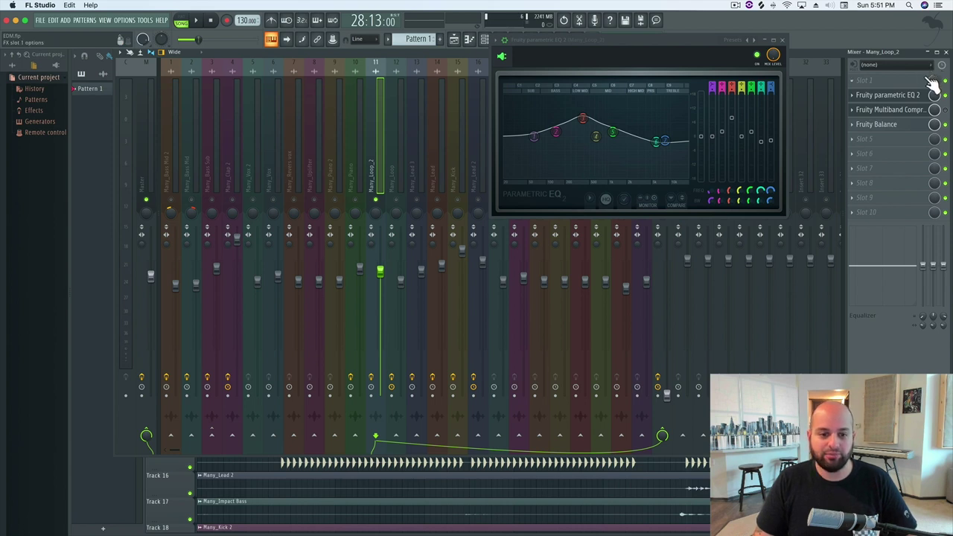
pyautogui.press('space')
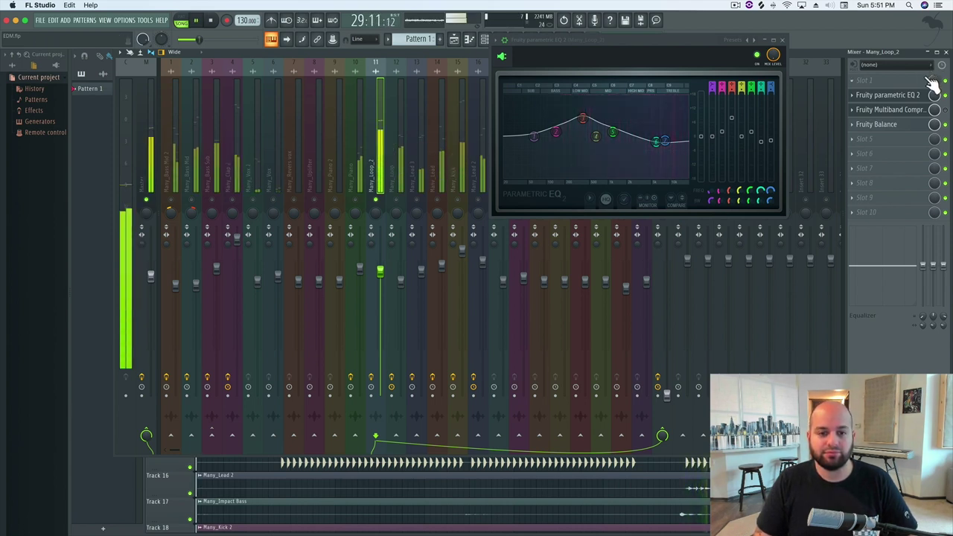
pyautogui.press('space')
pyautogui.rightClick(376, 201)
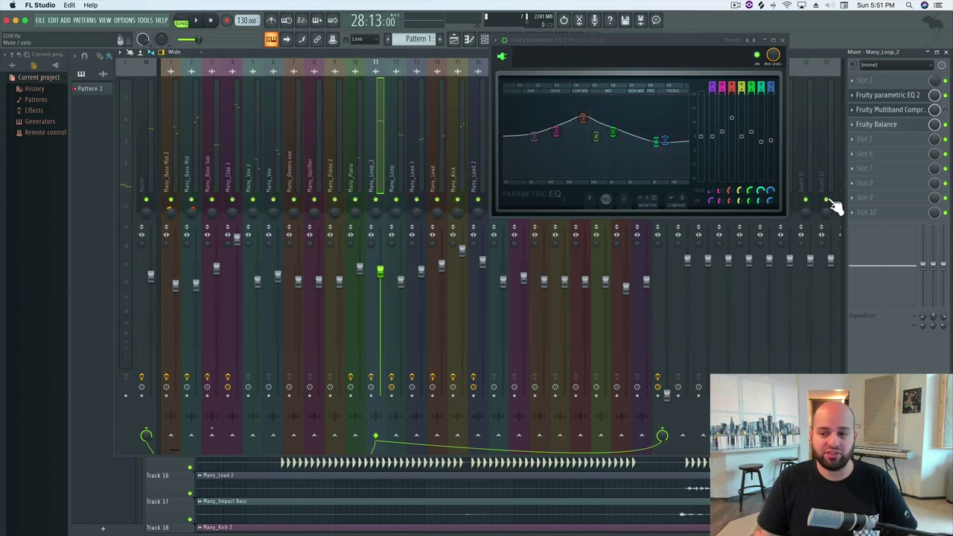
pyautogui.press('space')
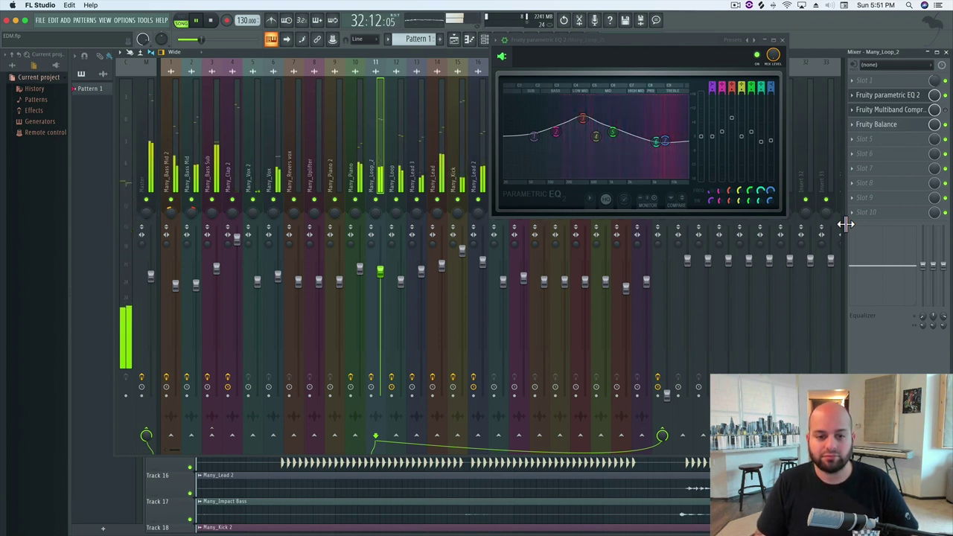
pyautogui.press('space')
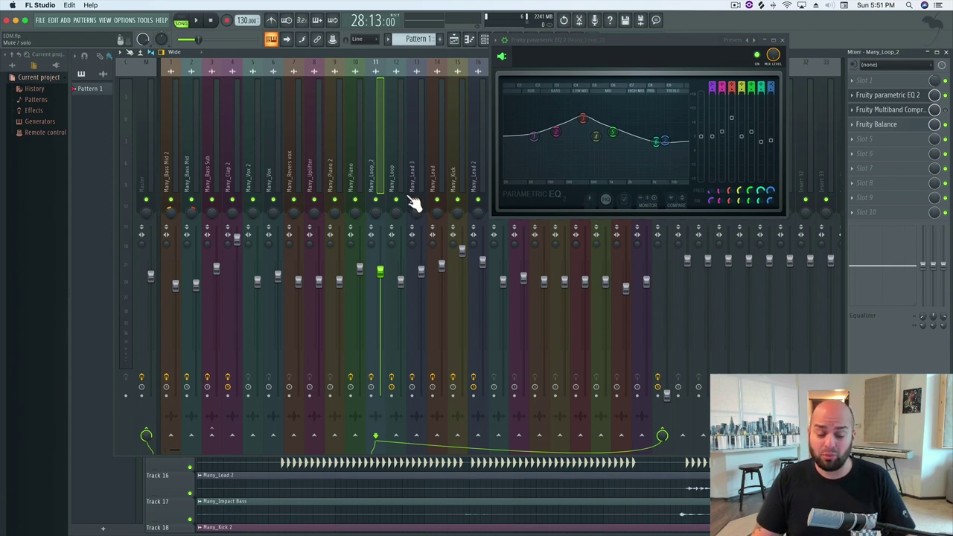
pyautogui.rightClick(377, 201)
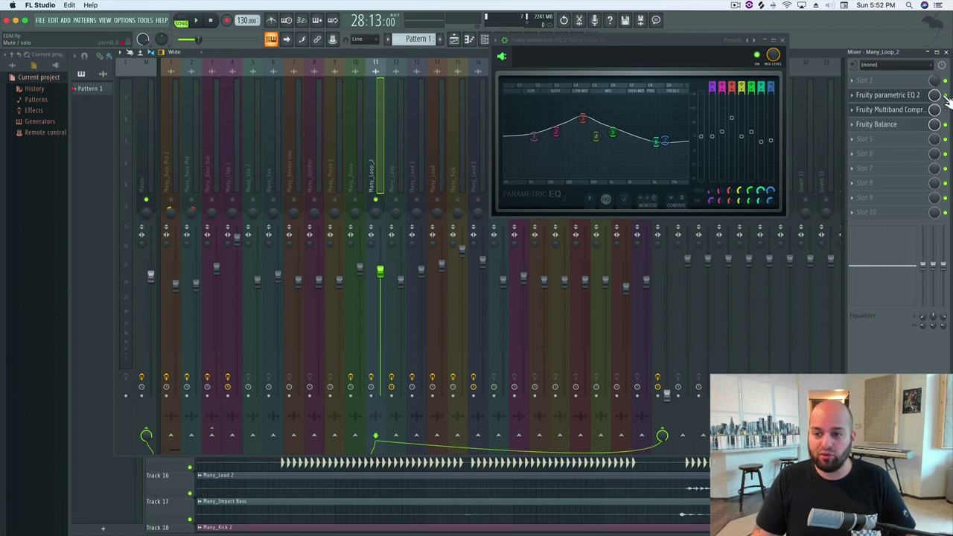
# - Listen to the soloed loop a few times, then unsolo Many_Loop_2 and play the full mix
pyautogui.press('space')
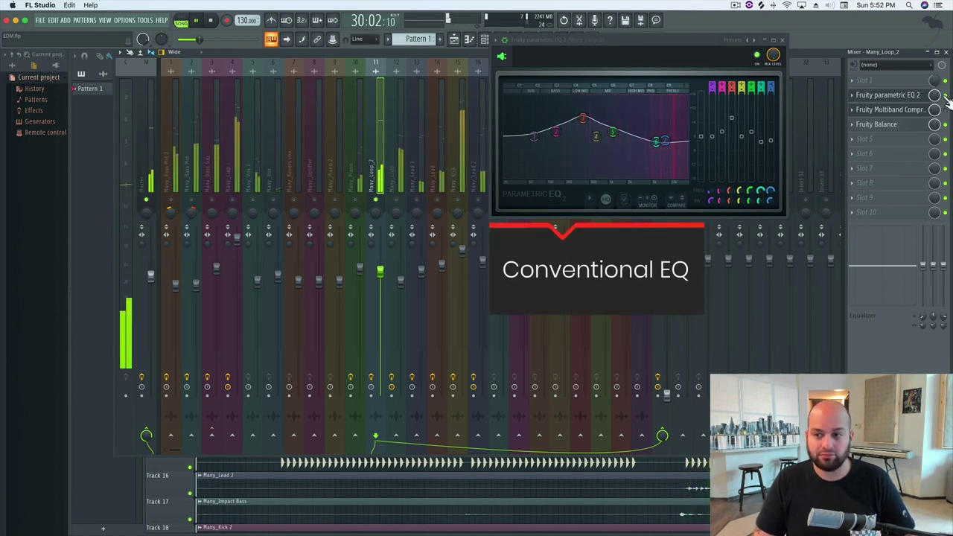
pyautogui.press('space')
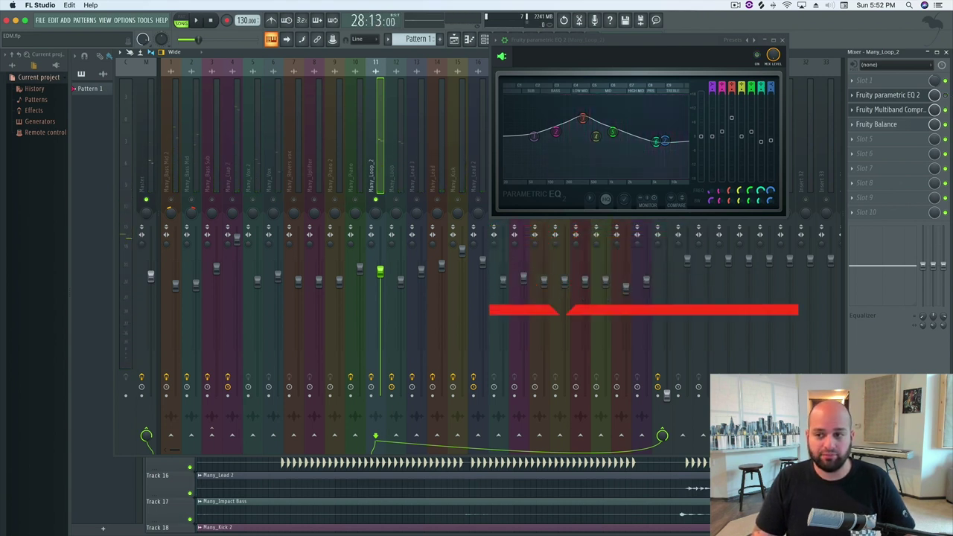
pyautogui.press('space')
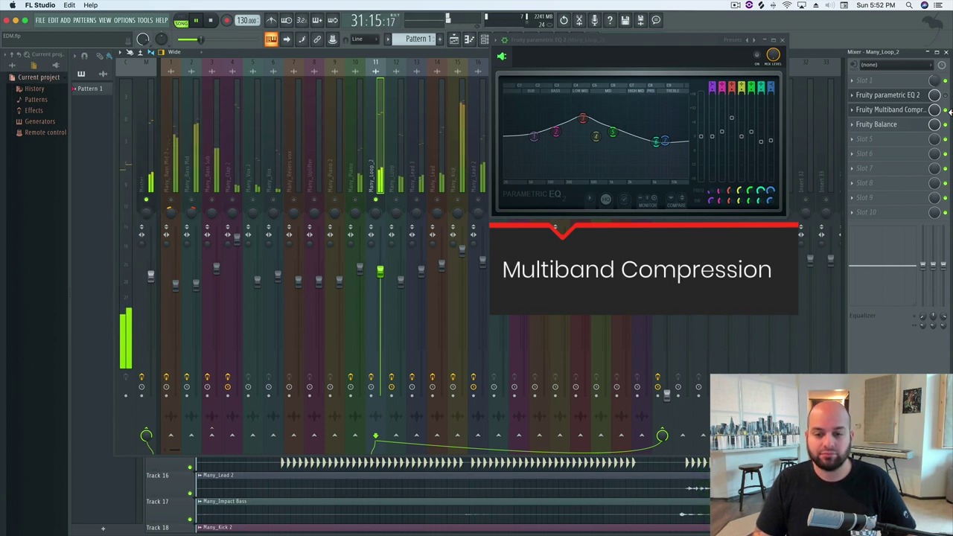
pyautogui.press('space')
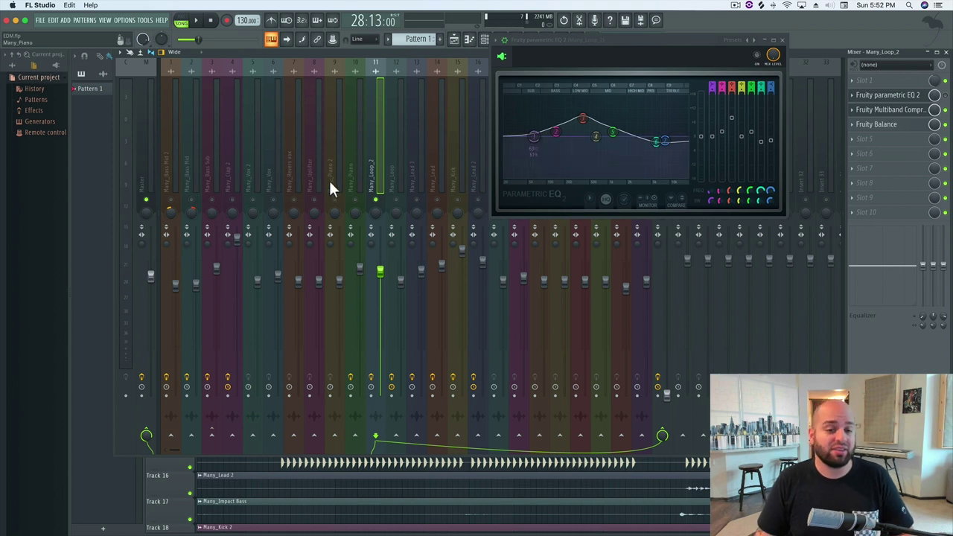
pyautogui.rightClick(377, 201)
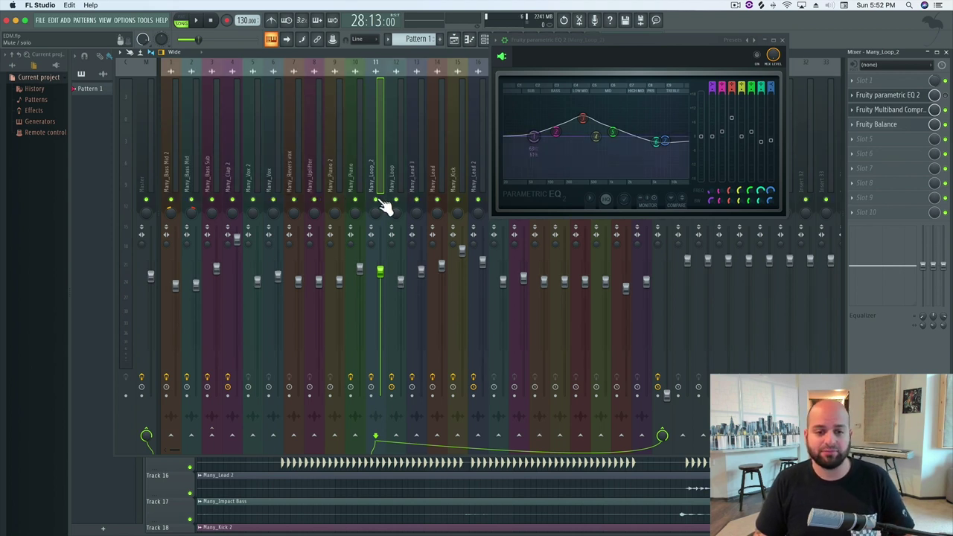
pyautogui.press('space')
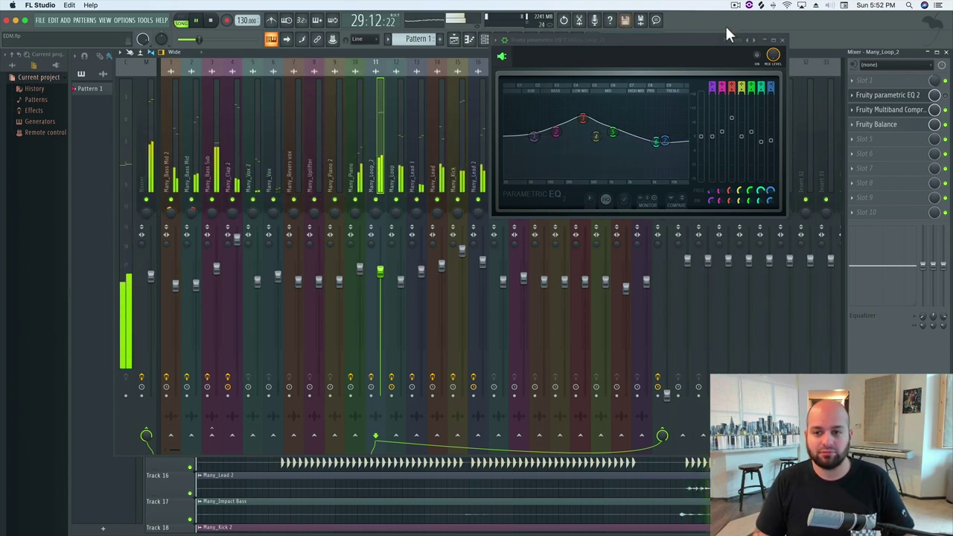
# - Close the parametric EQ, stop playback, and bring up Many_Loop_2's Fruity Multiband Compressor
pyautogui.click(781, 40)
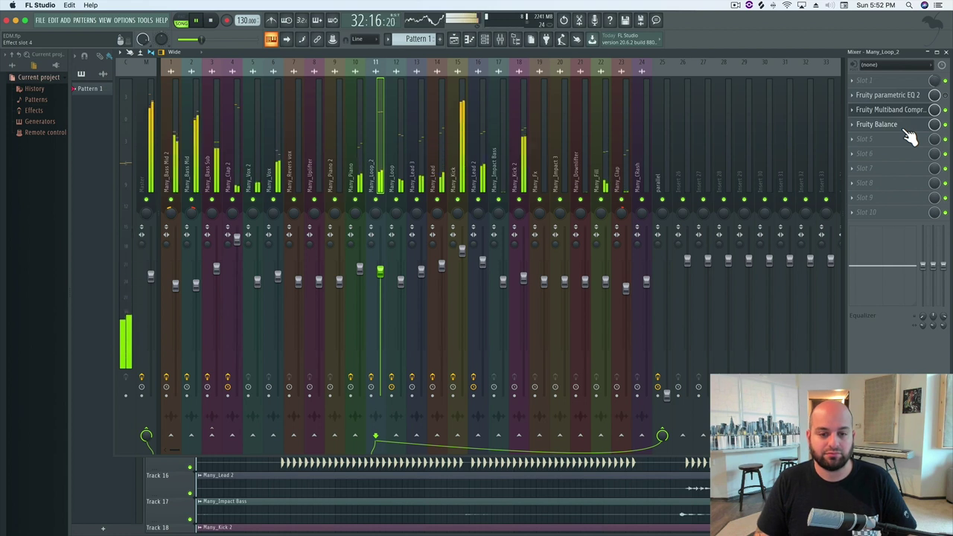
pyautogui.press('space')
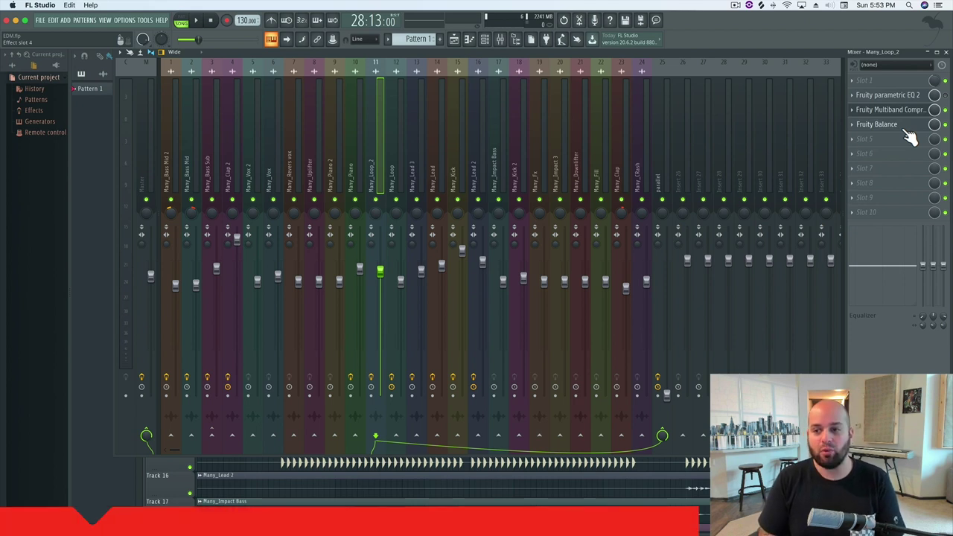
pyautogui.click(905, 109)
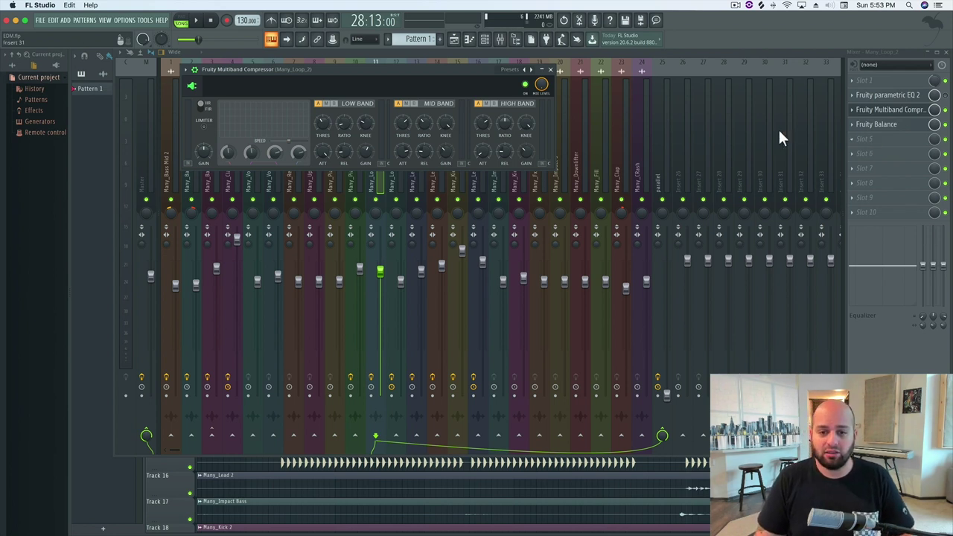
# - Move Fruity Balance down one slot and add a Fruity Multiband Compressor in the freed slot
pyautogui.click(943, 110)
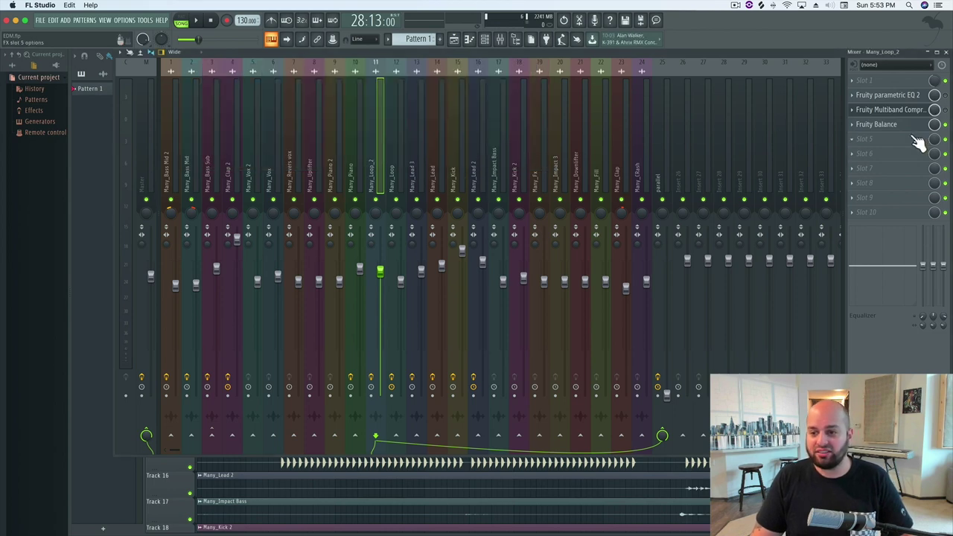
pyautogui.click(852, 126)
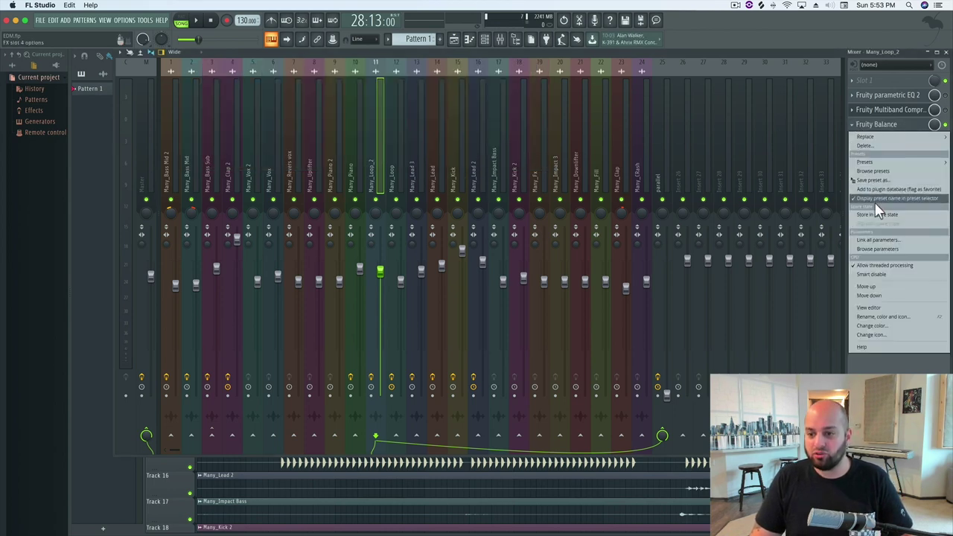
pyautogui.click(868, 300)
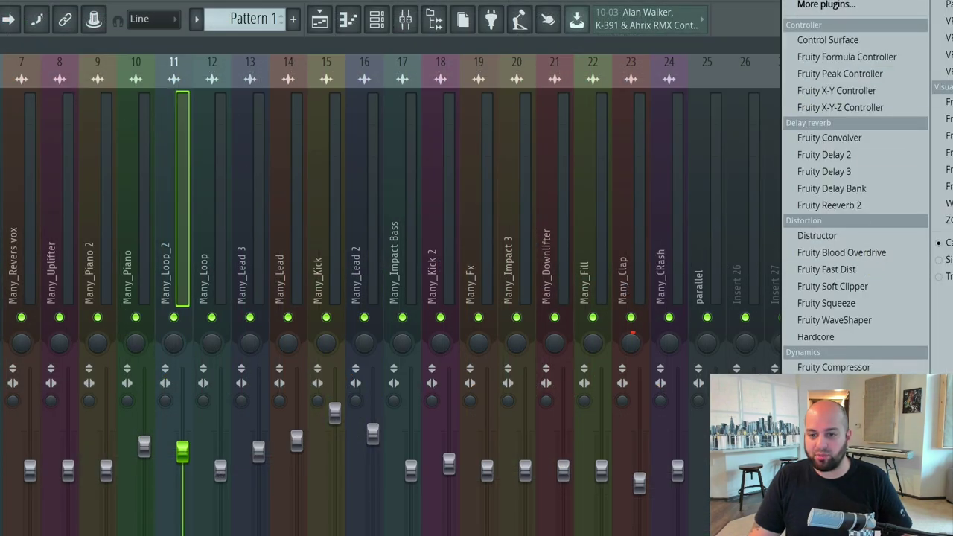
pyautogui.click(833, 383)
pyautogui.moveTo(309, 219); pyautogui.dragTo(713, 69)
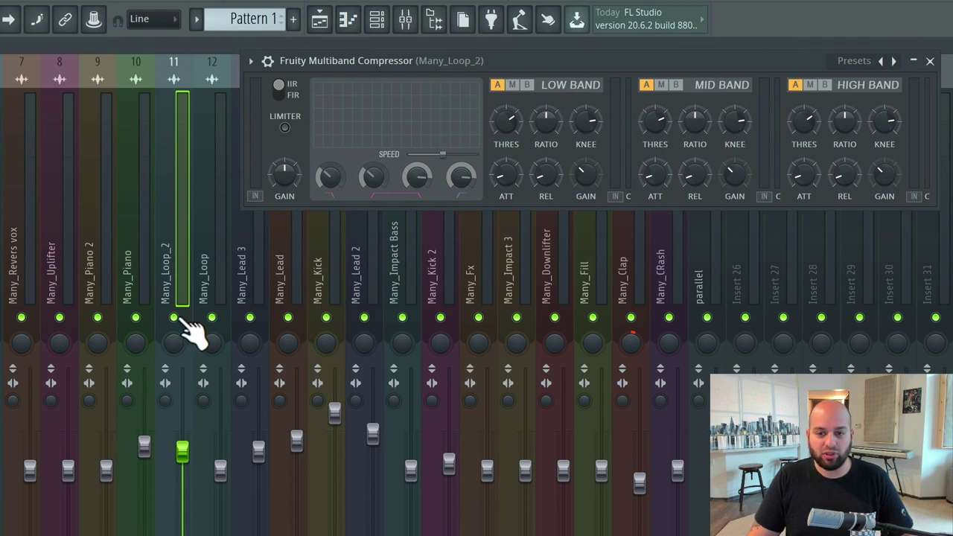
# - Solo Many_Loop_2 and play it with the multiband compressor window in front
pyautogui.keyDown('ctrl'); pyautogui.click(174, 317); pyautogui.keyUp('ctrl')
pyautogui.press('space')
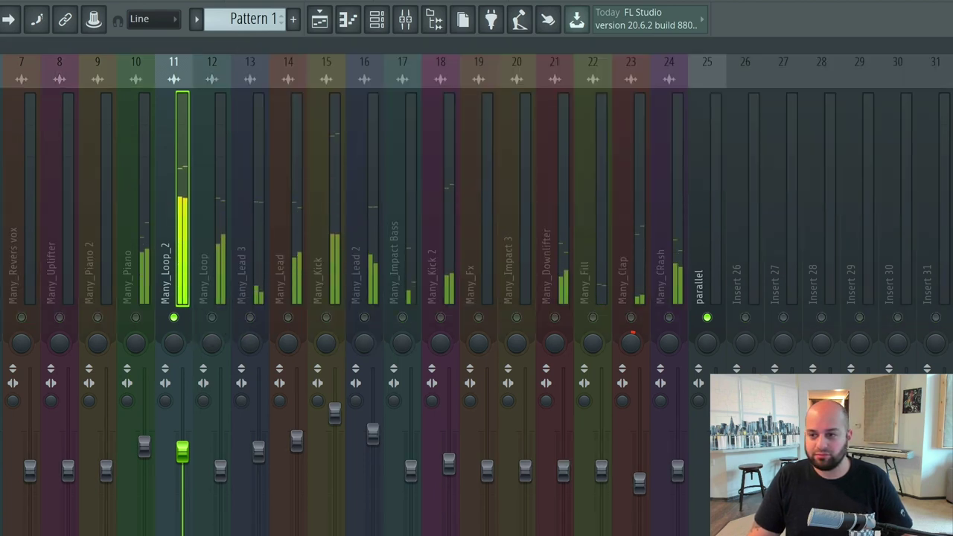
pyautogui.moveTo(574, 59)
pyautogui.mouseDown()
pyautogui.moveTo(541, 69)
pyautogui.moveTo(564, 60)
pyautogui.mouseUp()
pyautogui.click(563, 126)
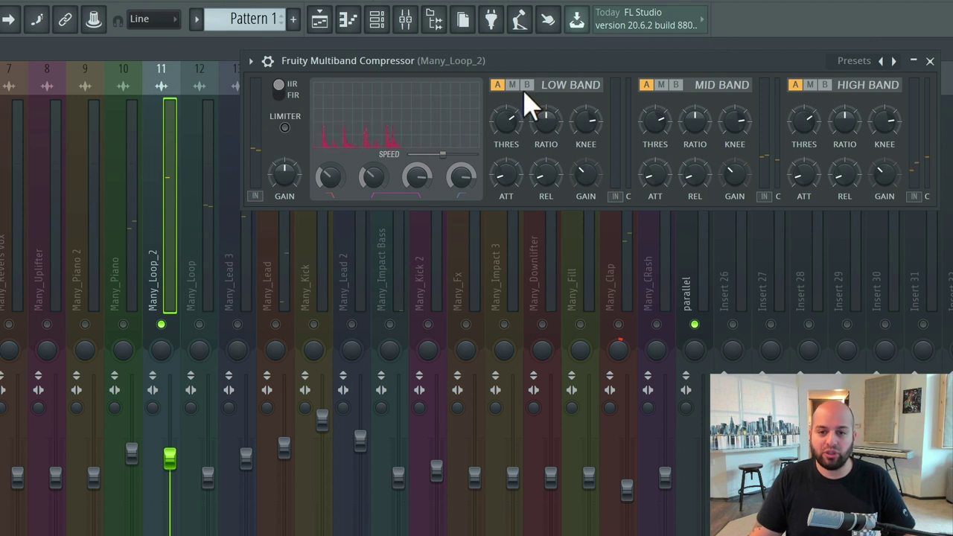
# - Mute the compressor's mid band and audition only the high band
pyautogui.click(661, 85)
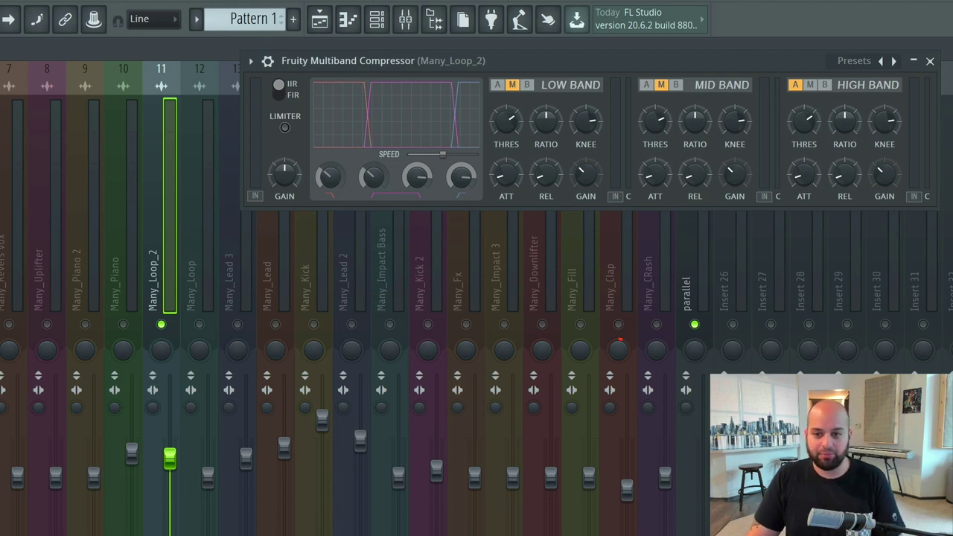
pyautogui.press('space')
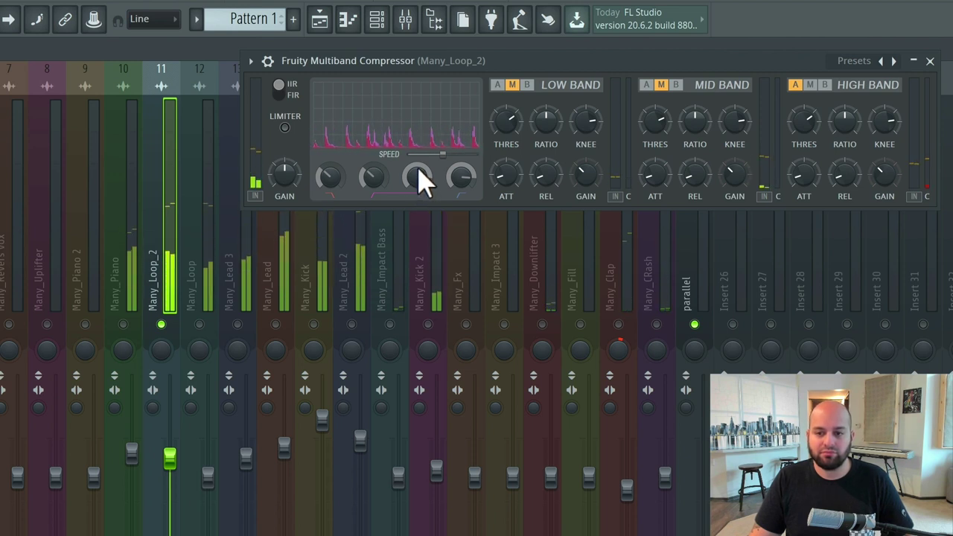
pyautogui.press('space')
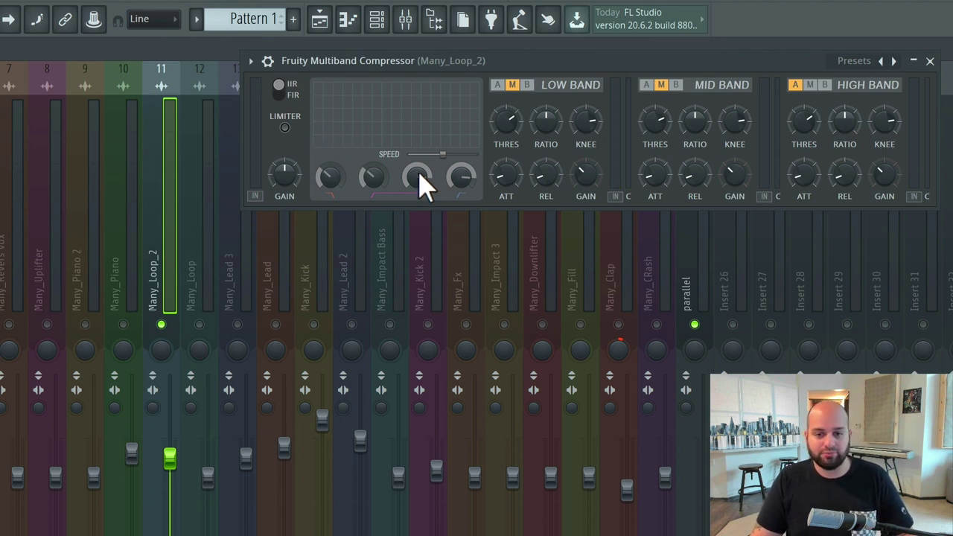
pyautogui.press('space')
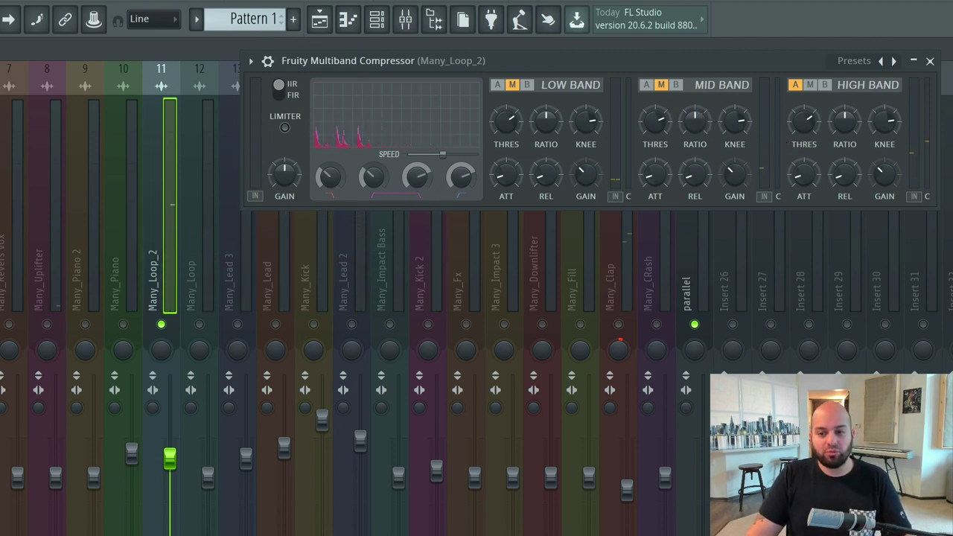
# - Lower the high band's release and ratio slightly, then play the loop
pyautogui.moveTo(834, 179); pyautogui.dragTo(833, 183)
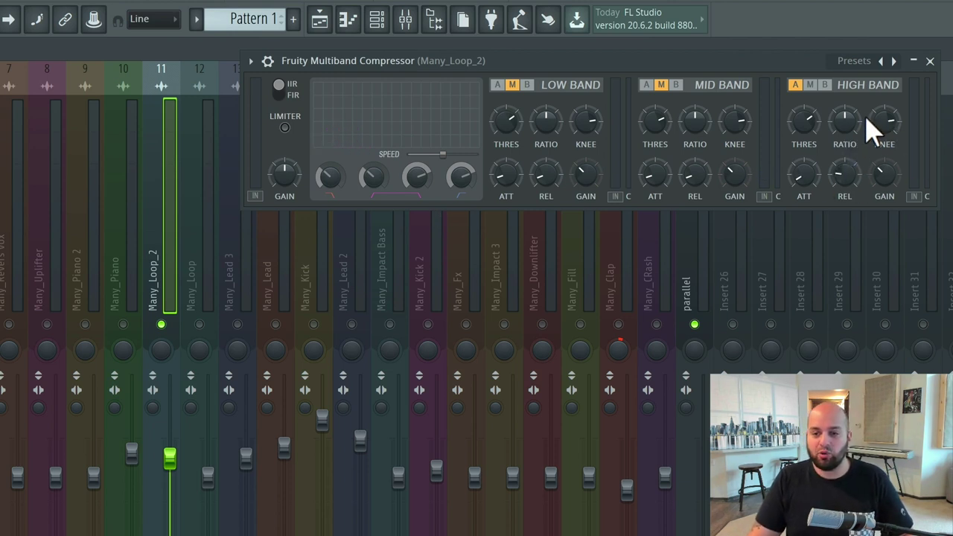
pyautogui.moveTo(858, 111); pyautogui.dragTo(858, 116)
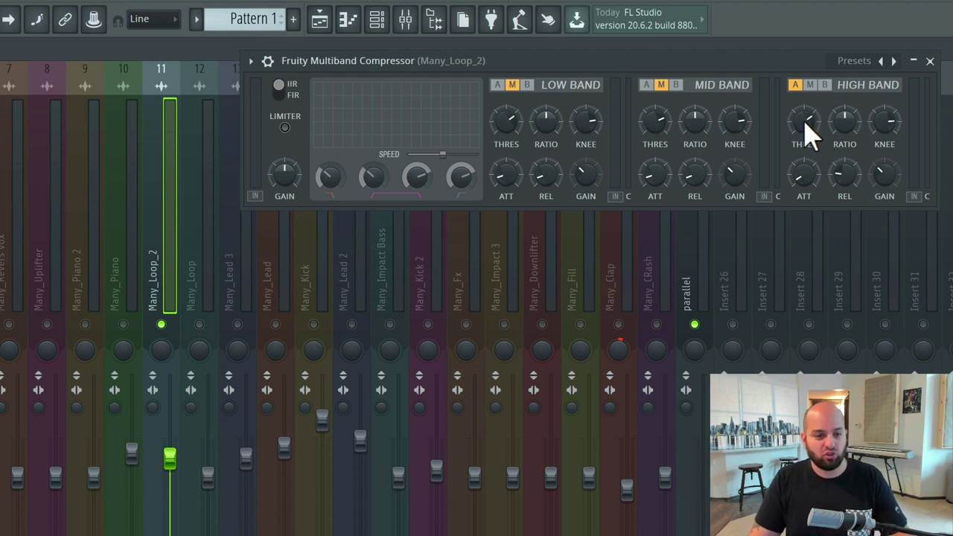
pyautogui.press('space')
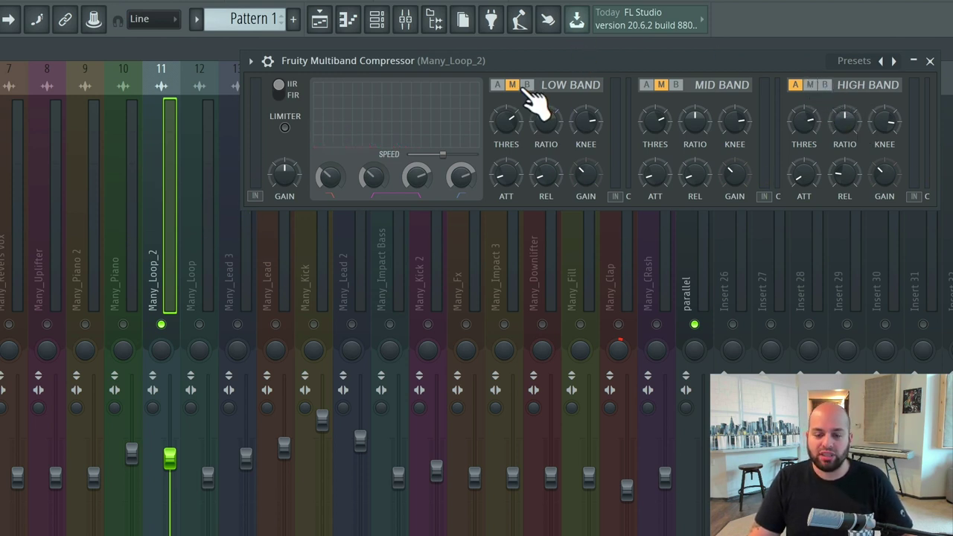
# - Mute the high band, reactivate the low band, and shift the crossover while playing
pyautogui.click(809, 85)
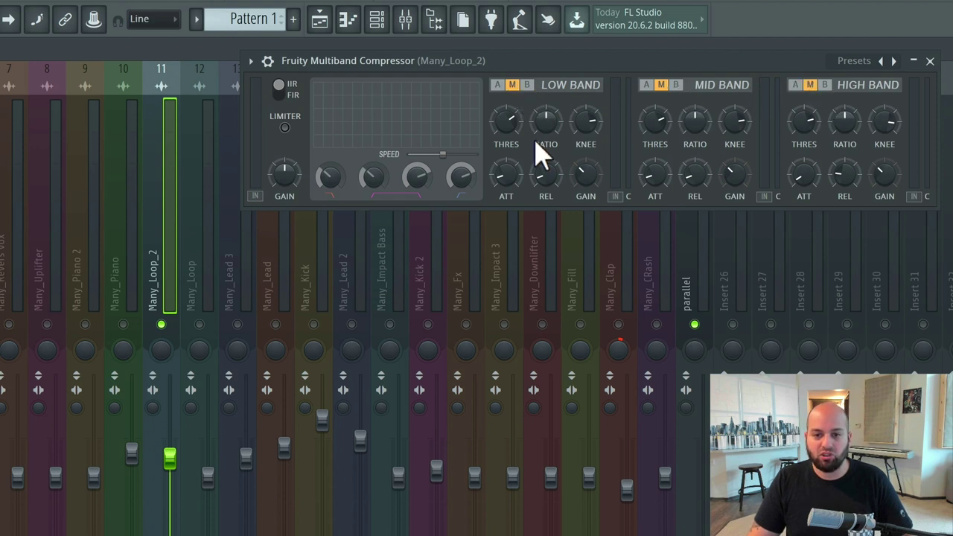
pyautogui.click(498, 85)
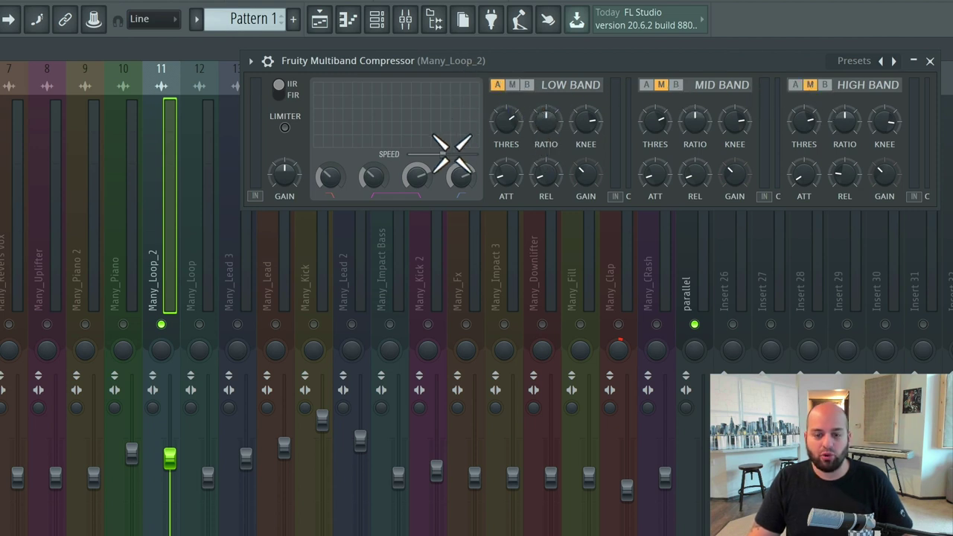
pyautogui.press('space')
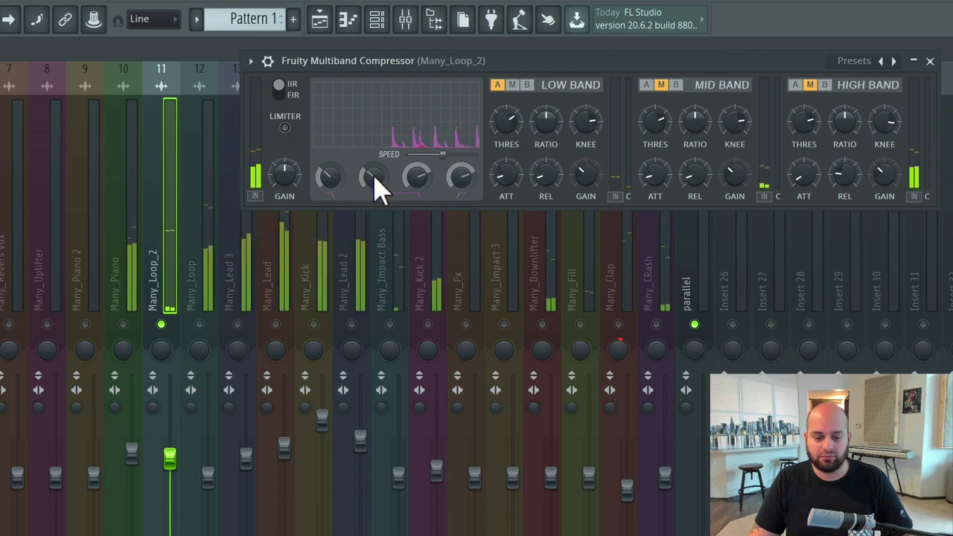
pyautogui.moveTo(375, 179)
pyautogui.mouseDown()
pyautogui.moveTo(375, 170)
pyautogui.moveTo(379, 187)
pyautogui.moveTo(379, 174)
pyautogui.mouseUp()
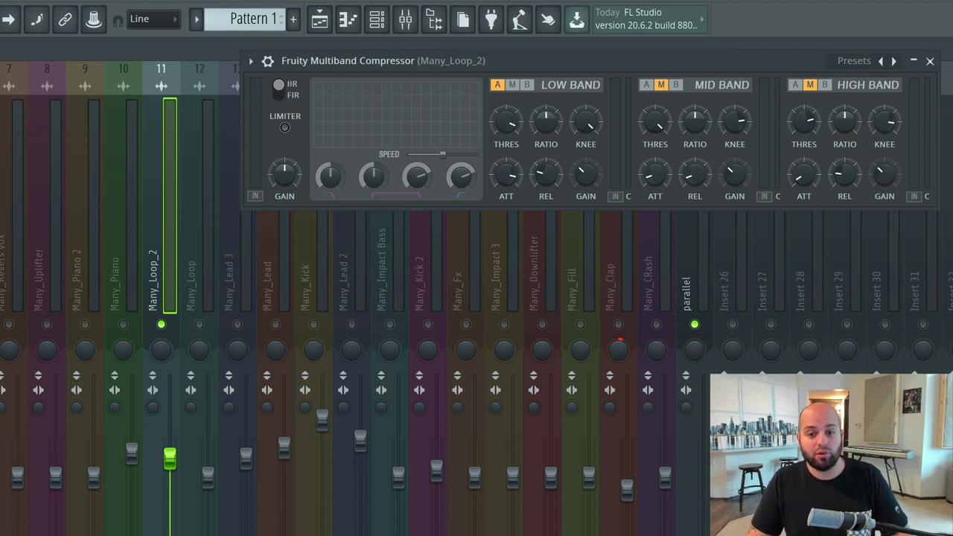
pyautogui.press('space')
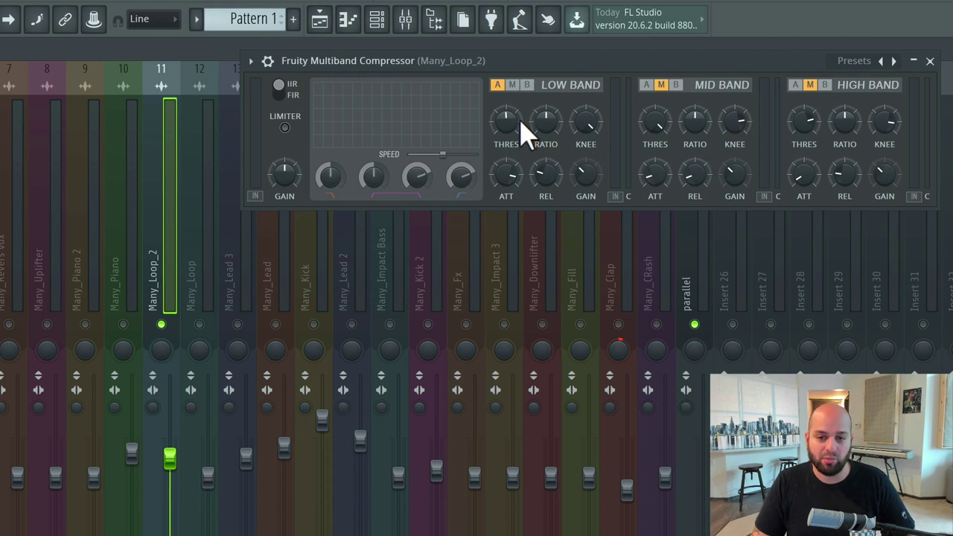
pyautogui.press('space')
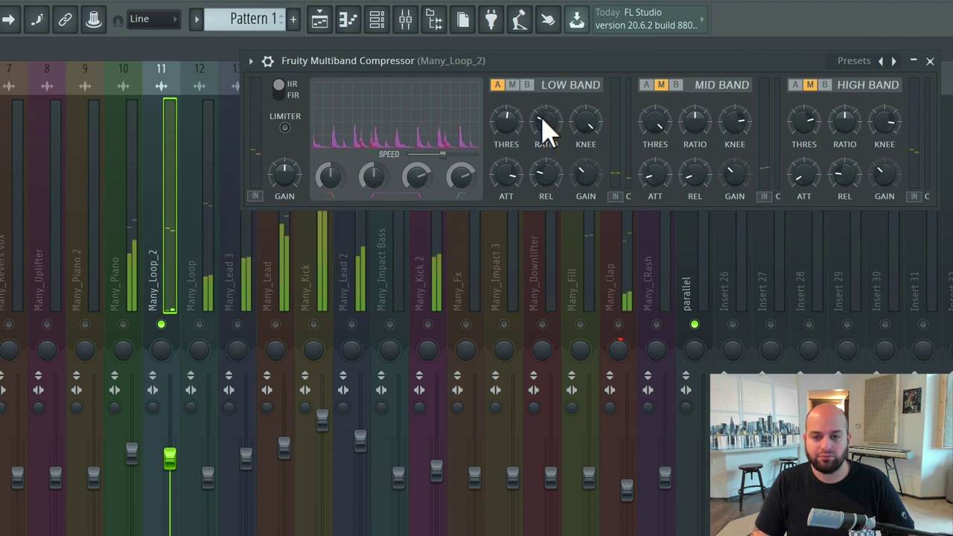
pyautogui.press('space')
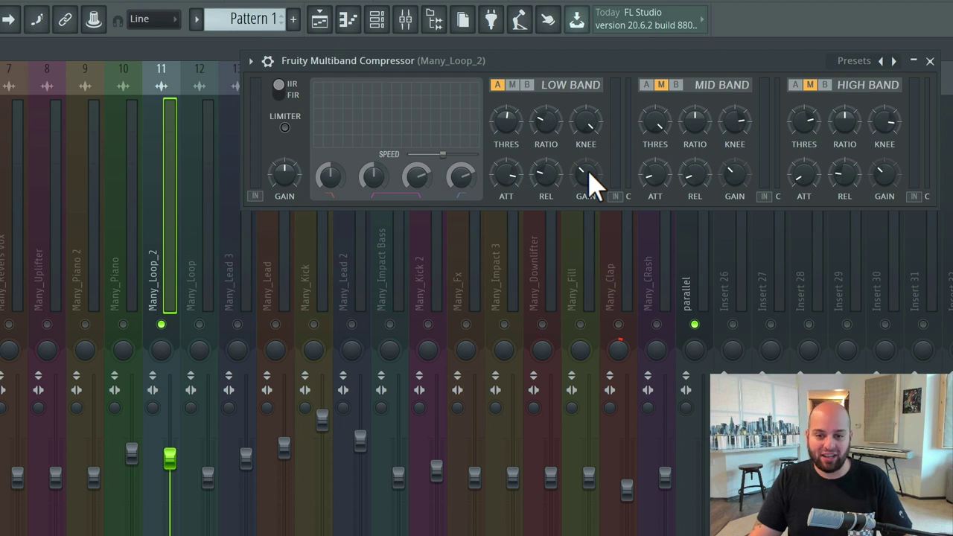
pyautogui.press('space')
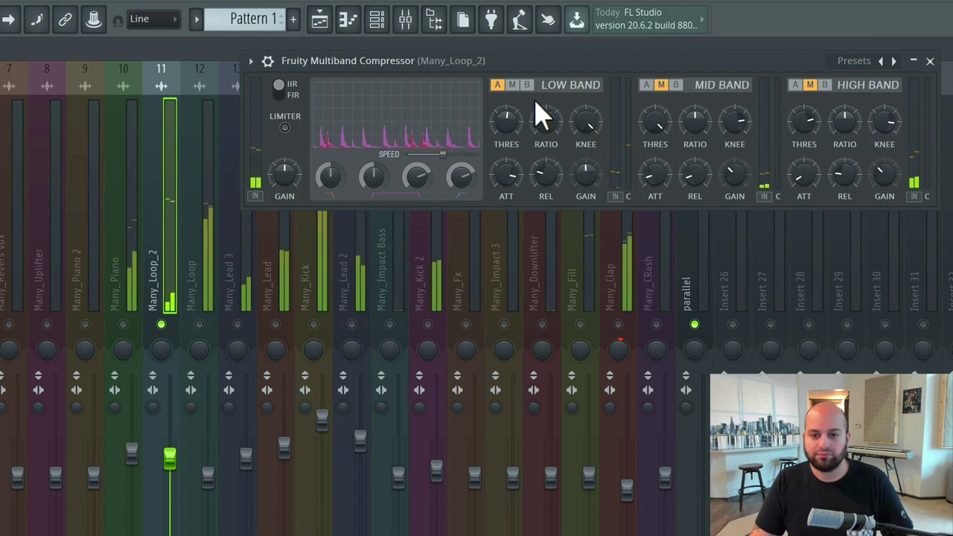
# - Switch the high and mid bands back to A and play all three bands compressed
pyautogui.press('space')
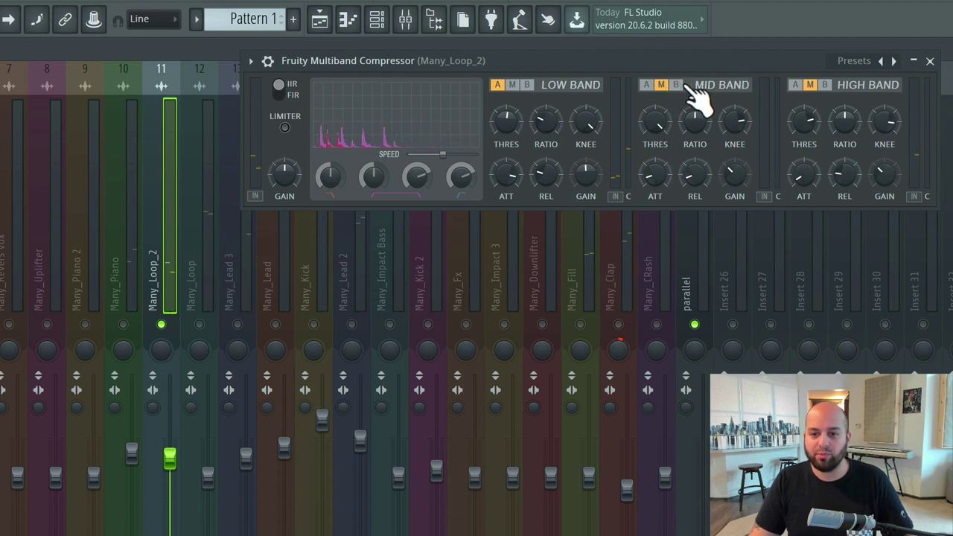
pyautogui.click(795, 84)
pyautogui.click(663, 85)
pyautogui.press('space')
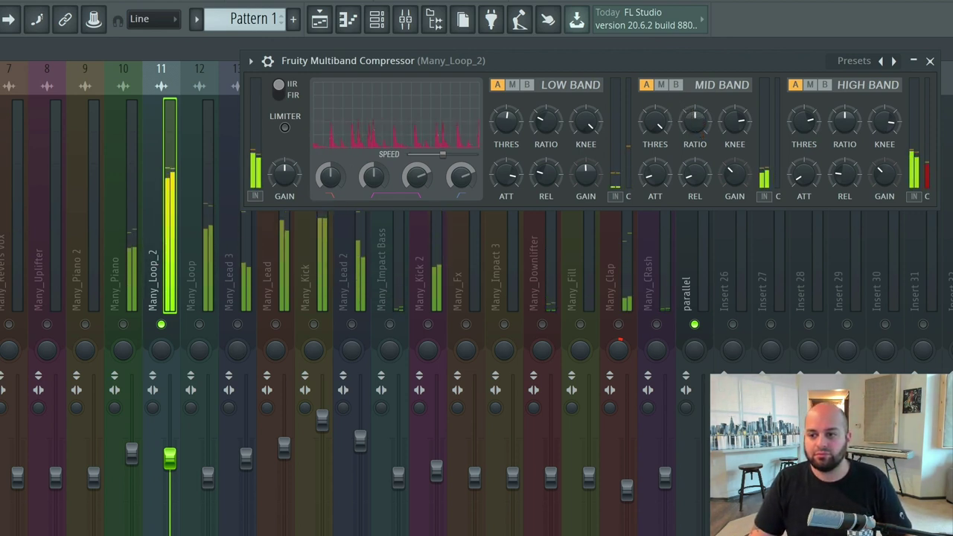
pyautogui.press('space')
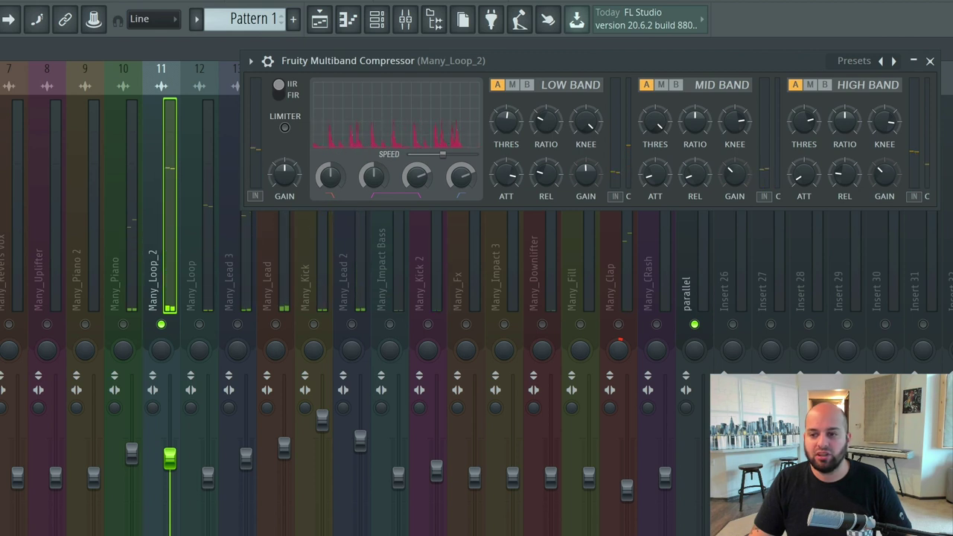
# - Close the compressor window and compare the loop before and after compression
pyautogui.press('Escape')
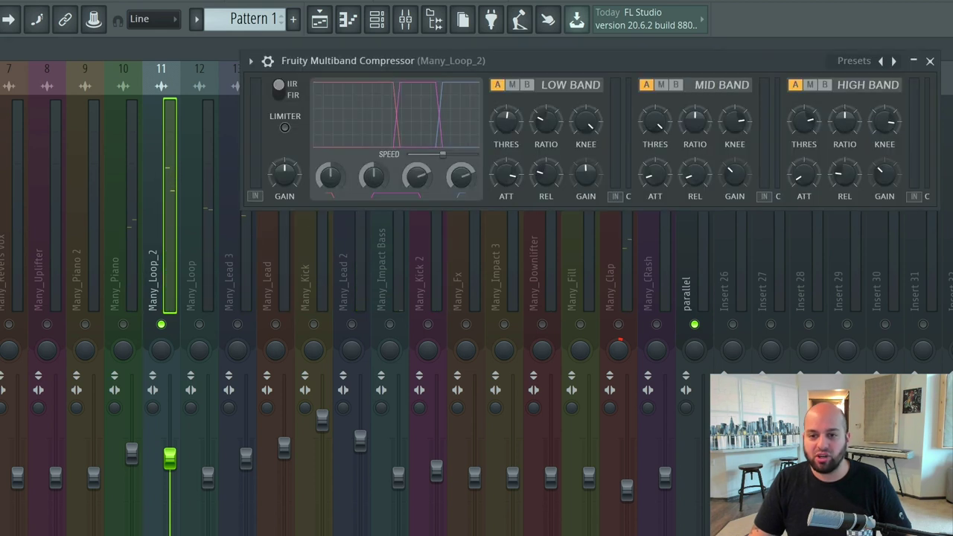
pyautogui.press('space')
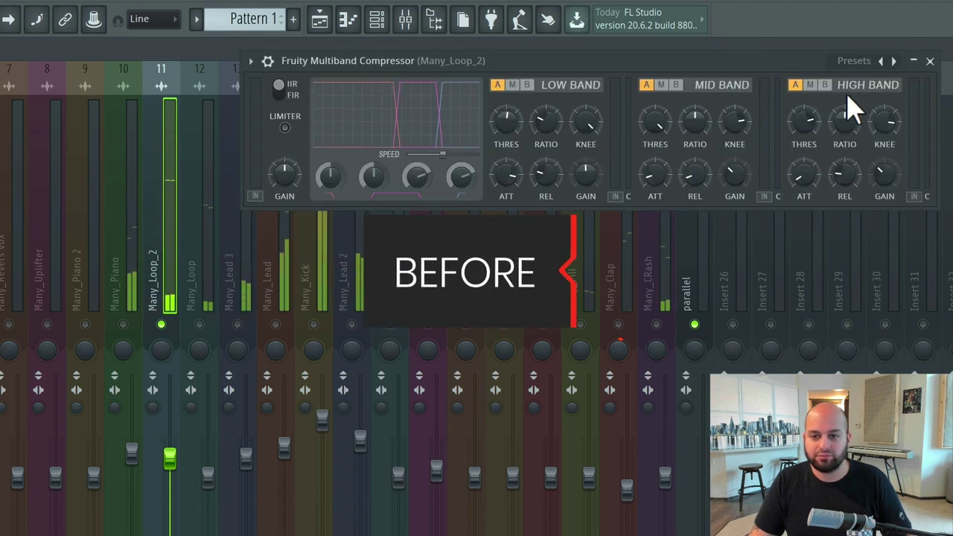
pyautogui.press('space')
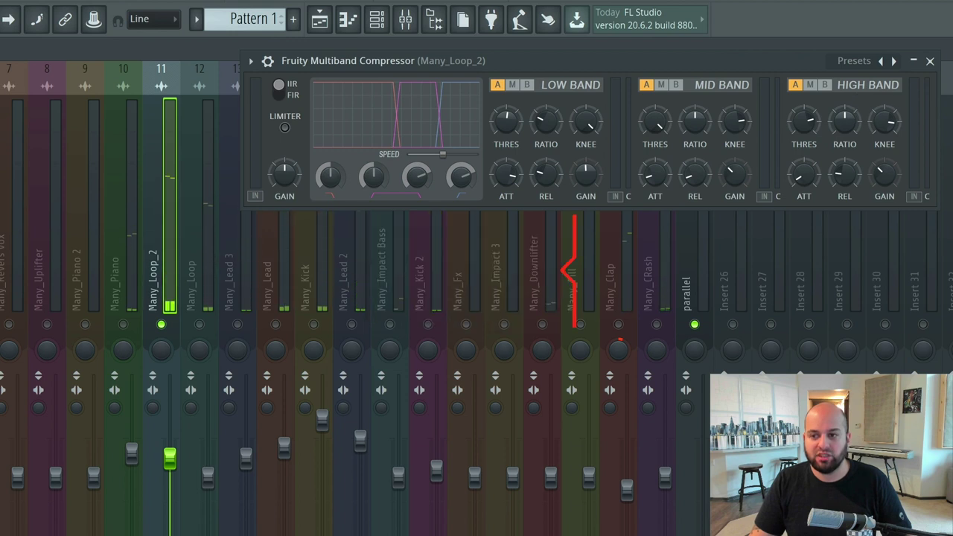
pyautogui.press('Escape')
pyautogui.press('space')
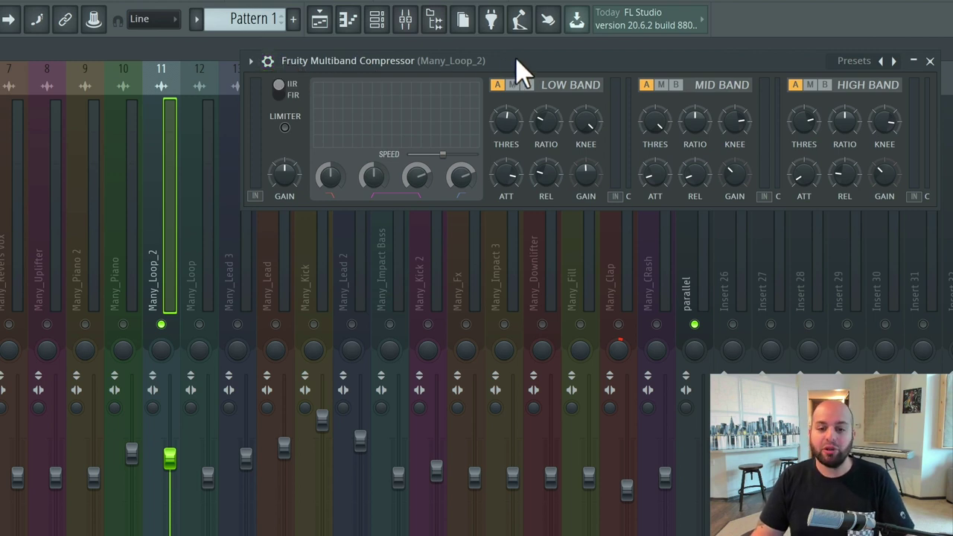
# - Bypass the multiband compressor during playback, re-enable it, and close its window
pyautogui.click(269, 63)
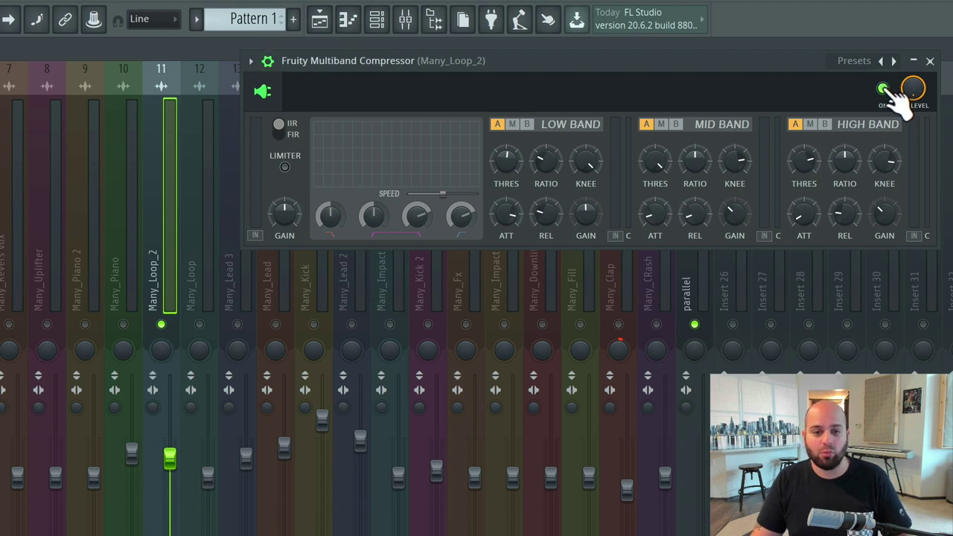
pyautogui.click(884, 88)
pyautogui.press('space')
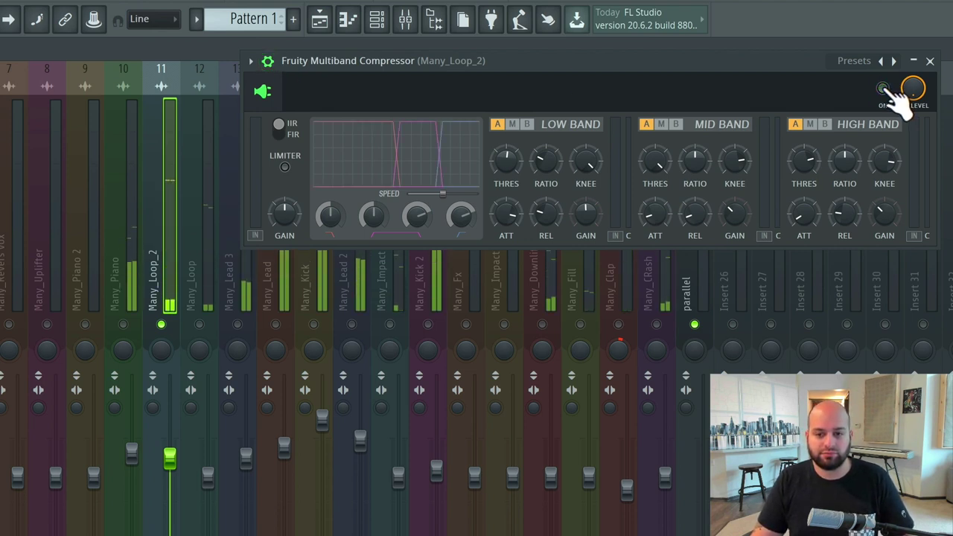
pyautogui.click(883, 89)
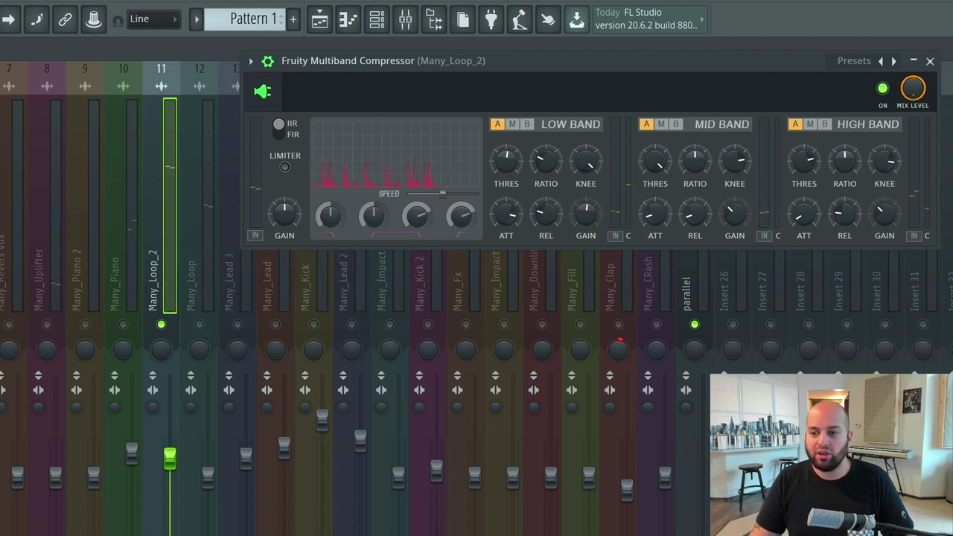
pyautogui.click(929, 60)
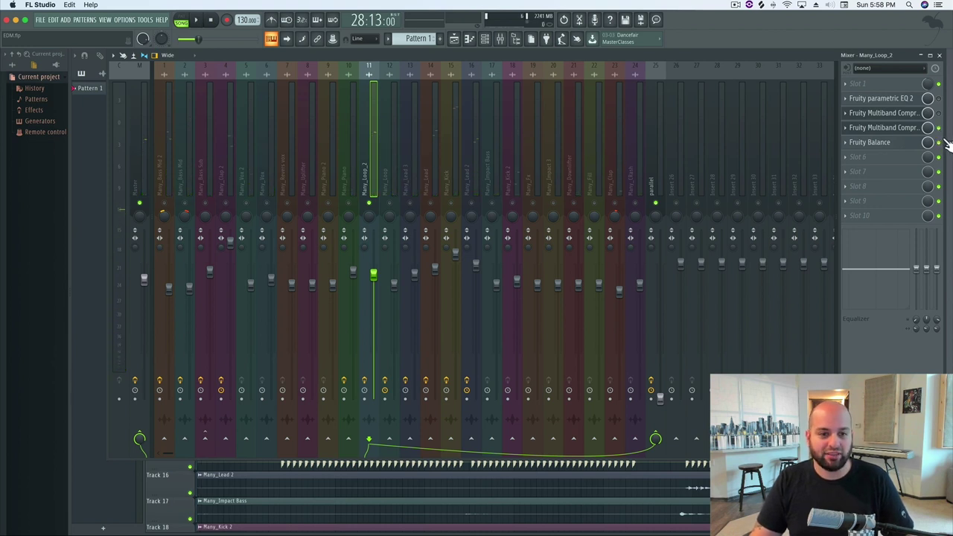
# - Set Many_Loop_2's Fruity Balance gain to 2.0 dB and play before/after comparisons
pyautogui.press('space')
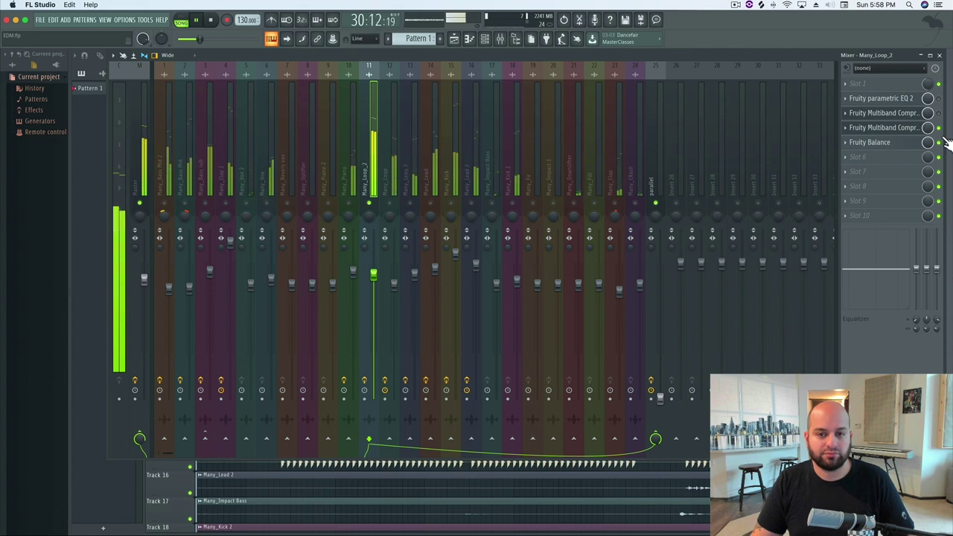
pyautogui.press('space')
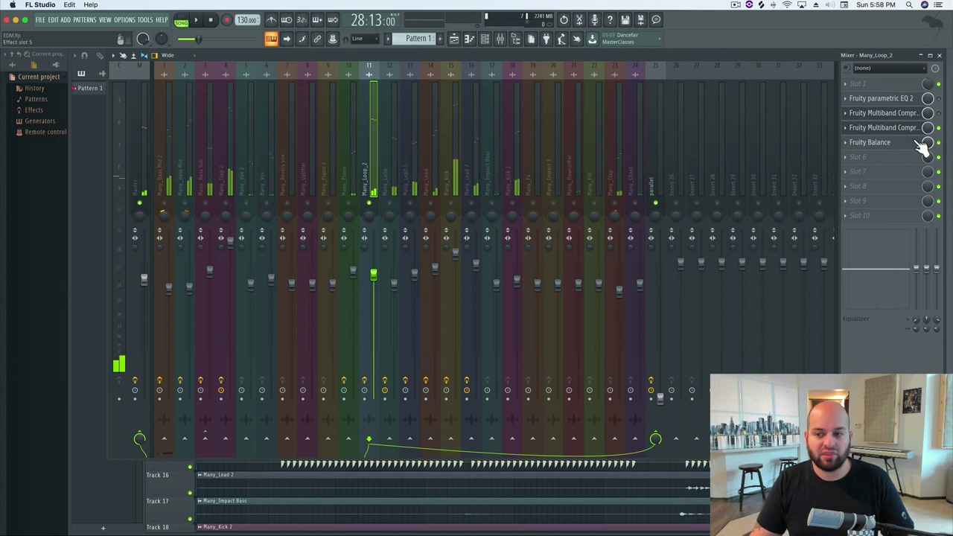
pyautogui.click(906, 142)
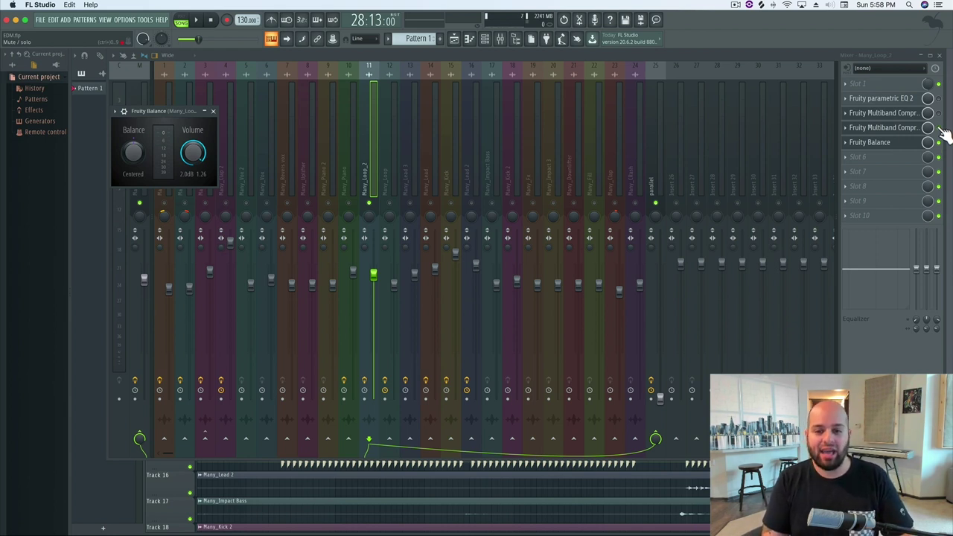
pyautogui.press('Escape')
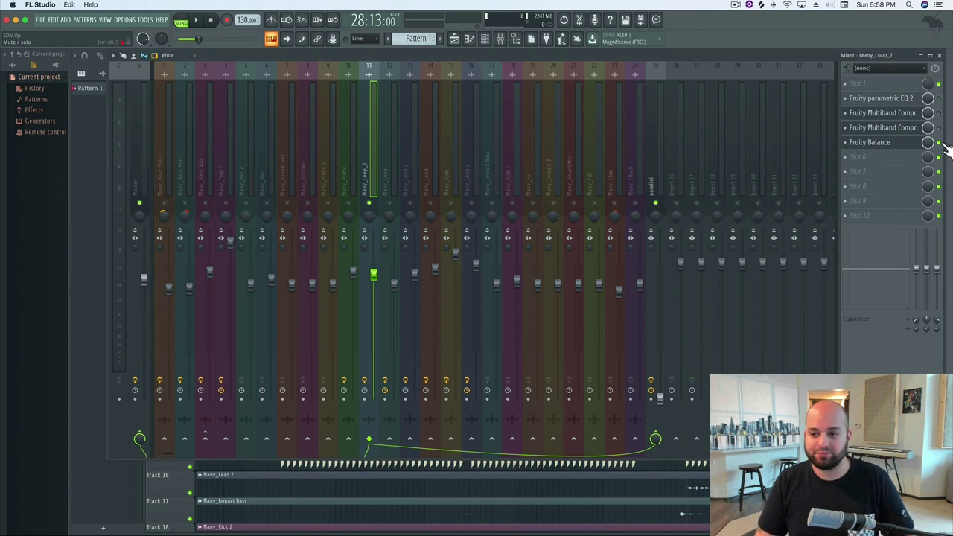
pyautogui.press('space')
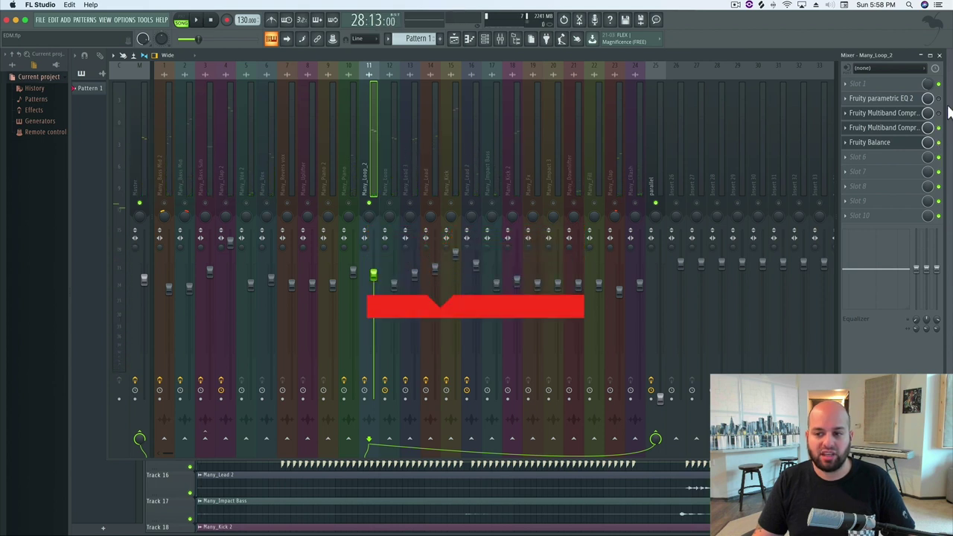
pyautogui.press('space')
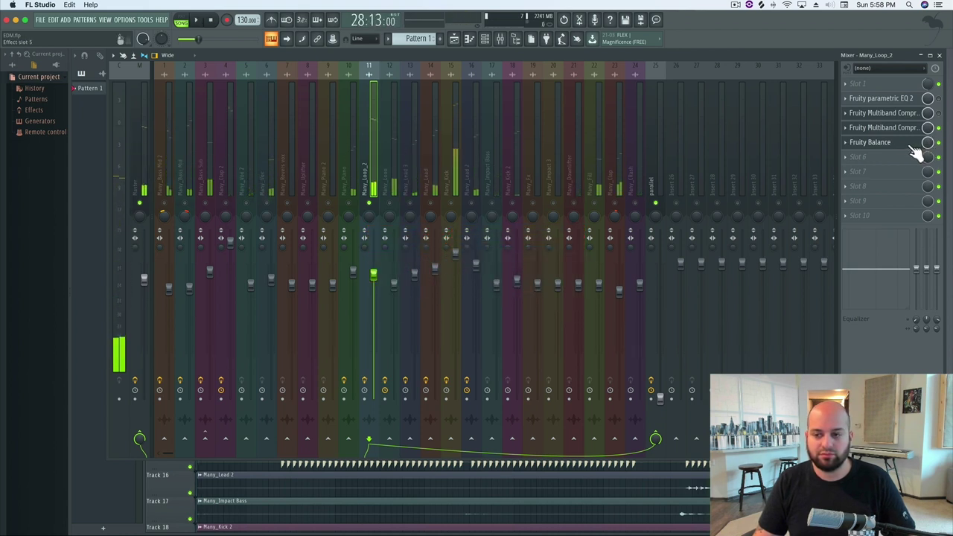
# - Open Many_Loop_2's Fruity Balance and second Multiband Compressor, and play the loop through them
pyautogui.click(903, 143)
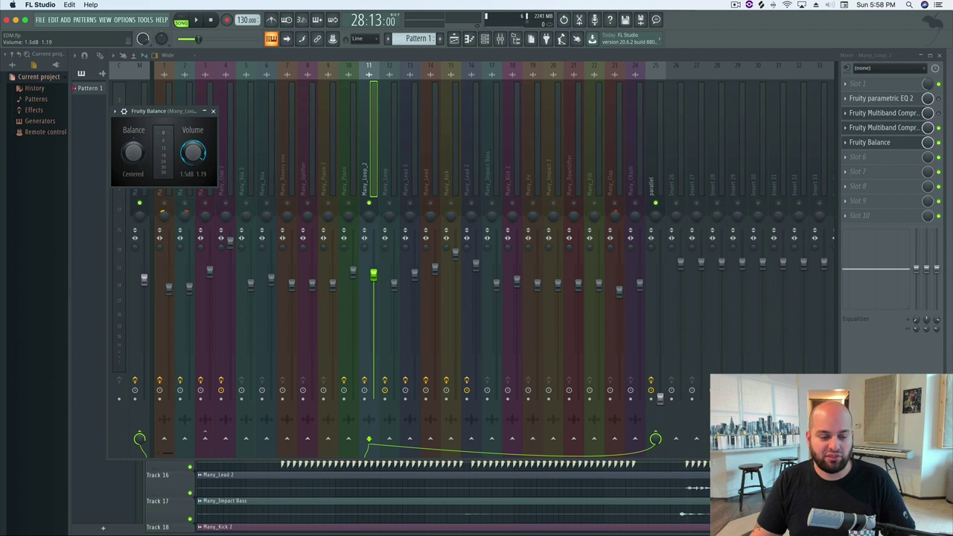
pyautogui.click(899, 128)
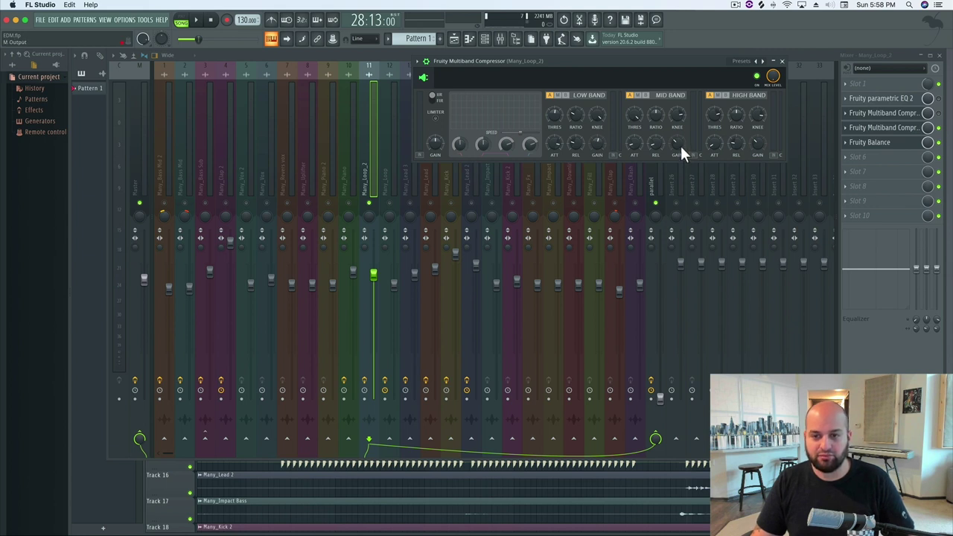
pyautogui.press('space')
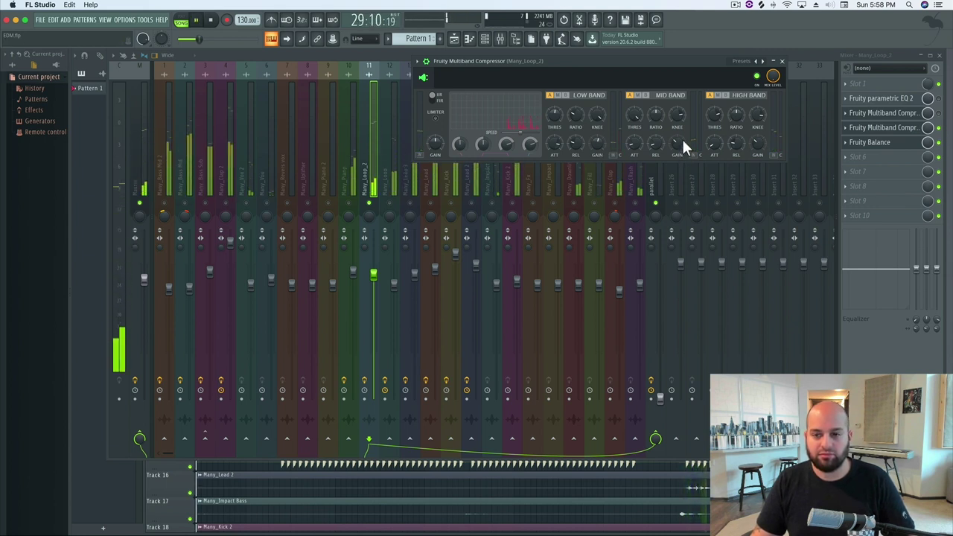
pyautogui.click(782, 61)
# - Replay the loop to compare it with the second compressor on and off, then stop
pyautogui.press('space')
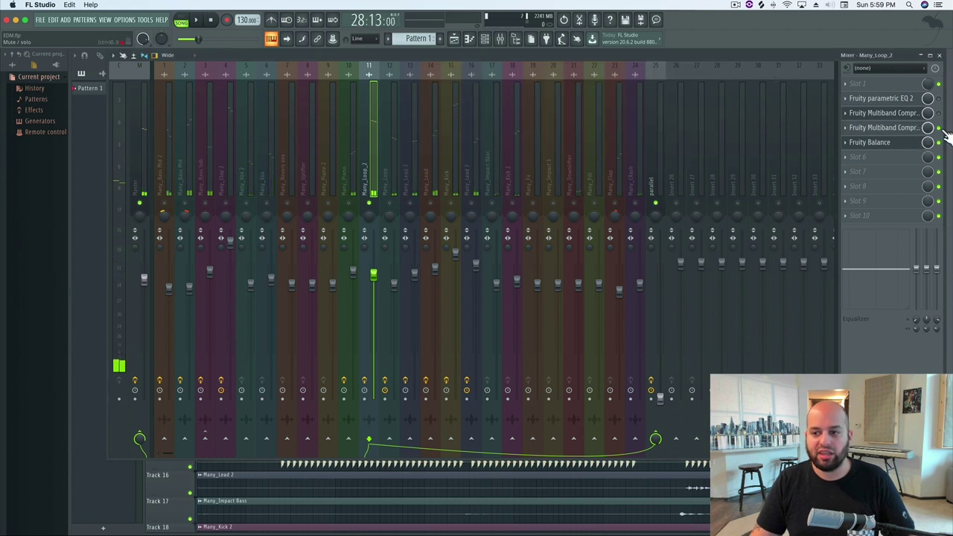
pyautogui.press('space')
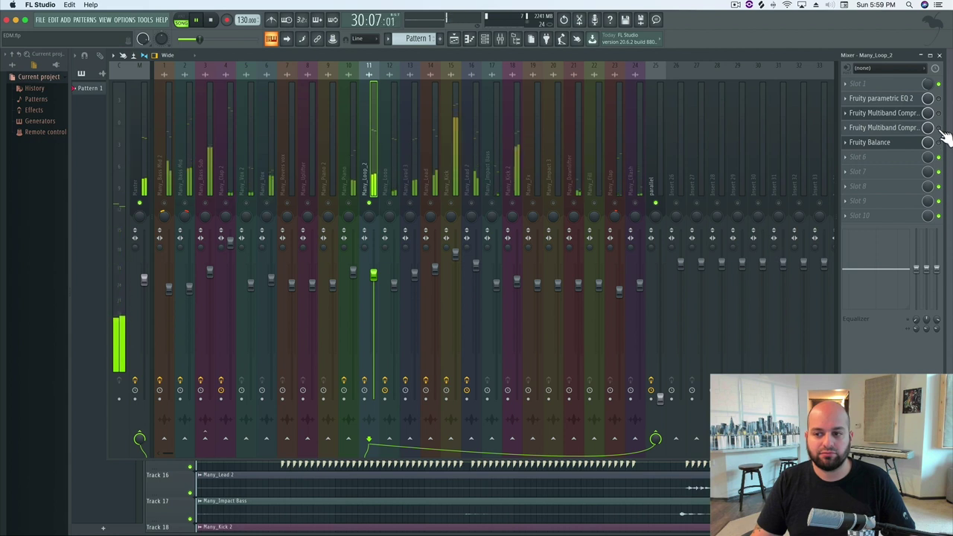
pyautogui.press('space')
pyautogui.press('space')
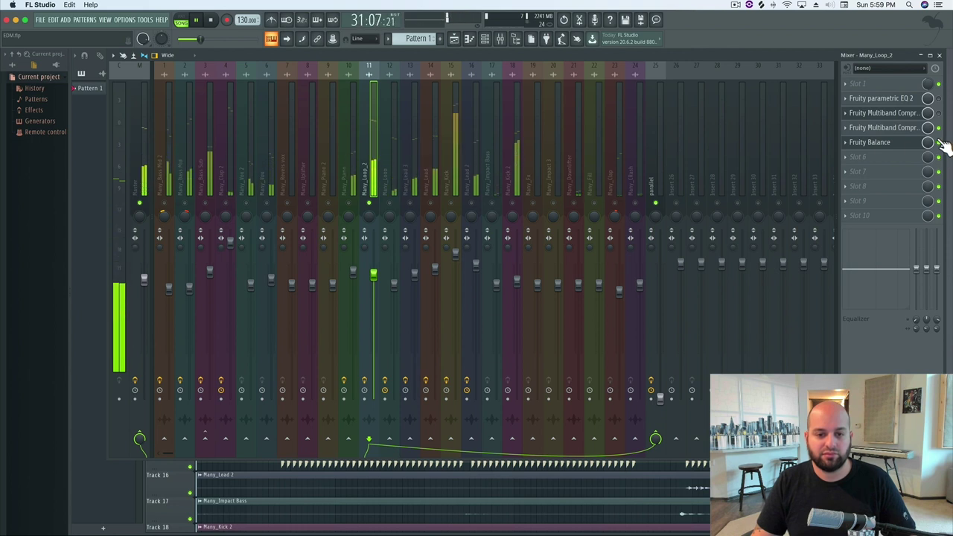
pyautogui.press('space')
# - Release Many_Loop_2's solo and play the full mix to hear the loop in context
pyautogui.rightClick(374, 204)
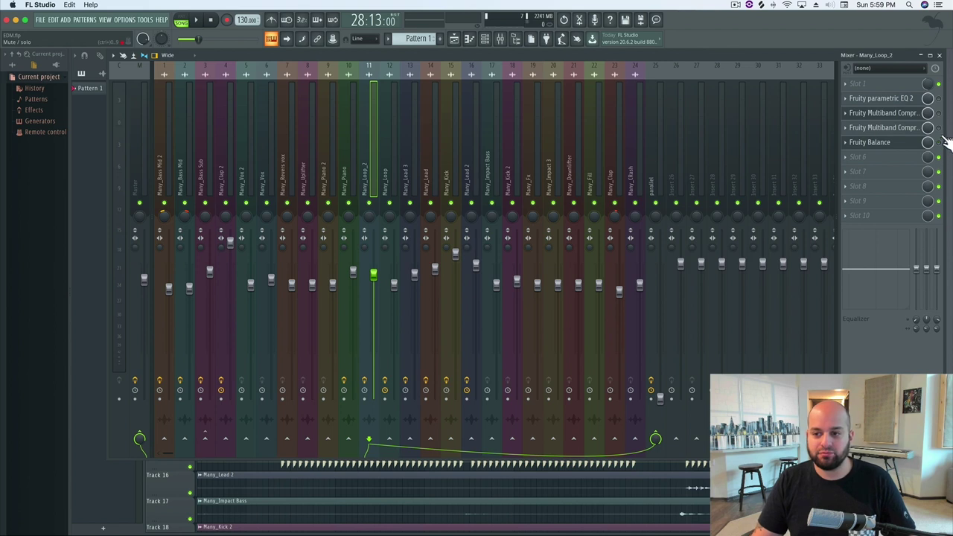
pyautogui.press('space')
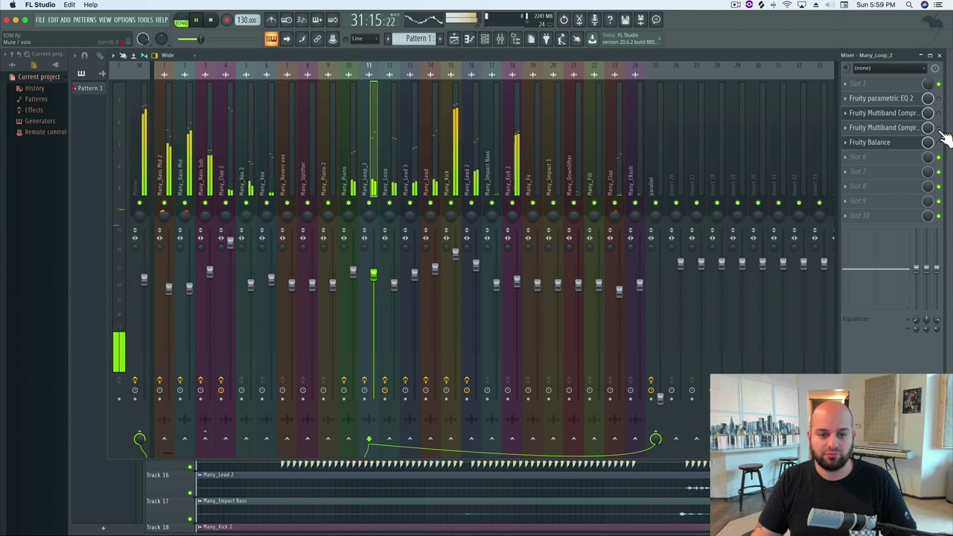
pyautogui.press('space')
pyautogui.press('space')
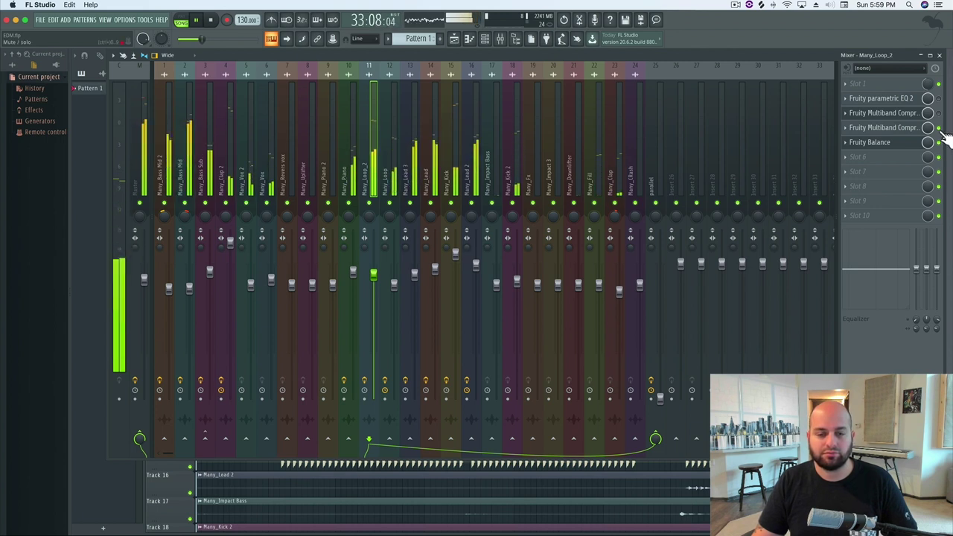
pyautogui.press('space')
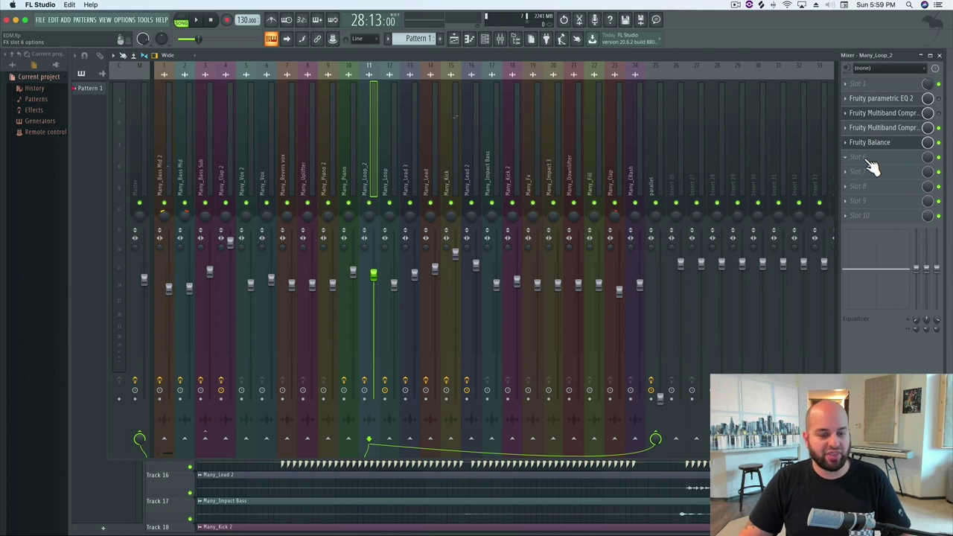
# - Load Fruity Parametric EQ 2 into slot 6 and pull band 5 down to about 2609 Hz
pyautogui.click(867, 162)
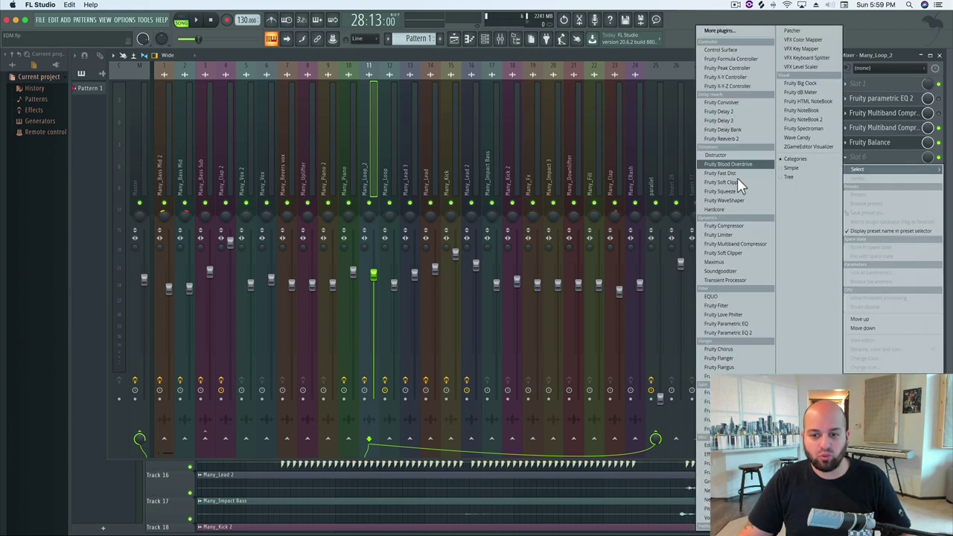
pyautogui.click(715, 332)
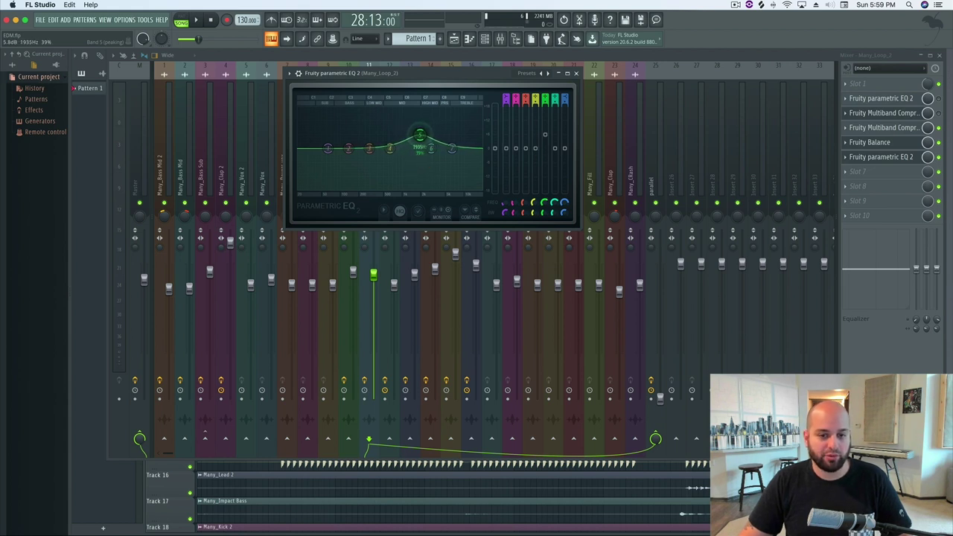
pyautogui.press('space')
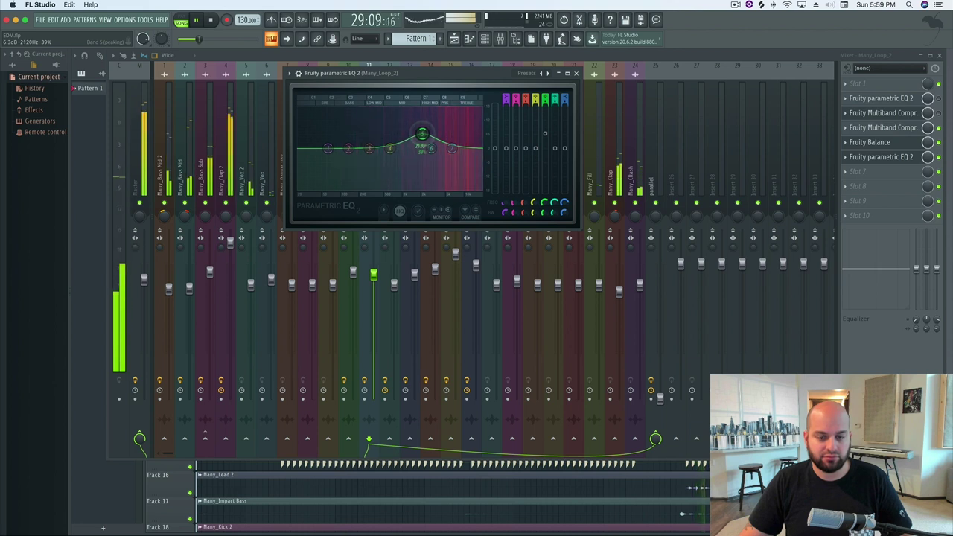
pyautogui.moveTo(425, 134); pyautogui.dragTo(428, 149)
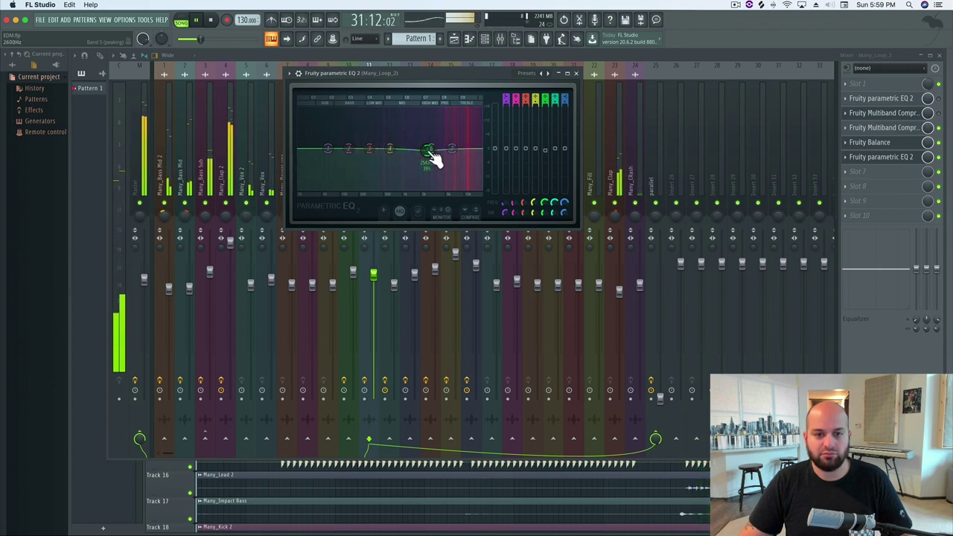
pyautogui.click(575, 73)
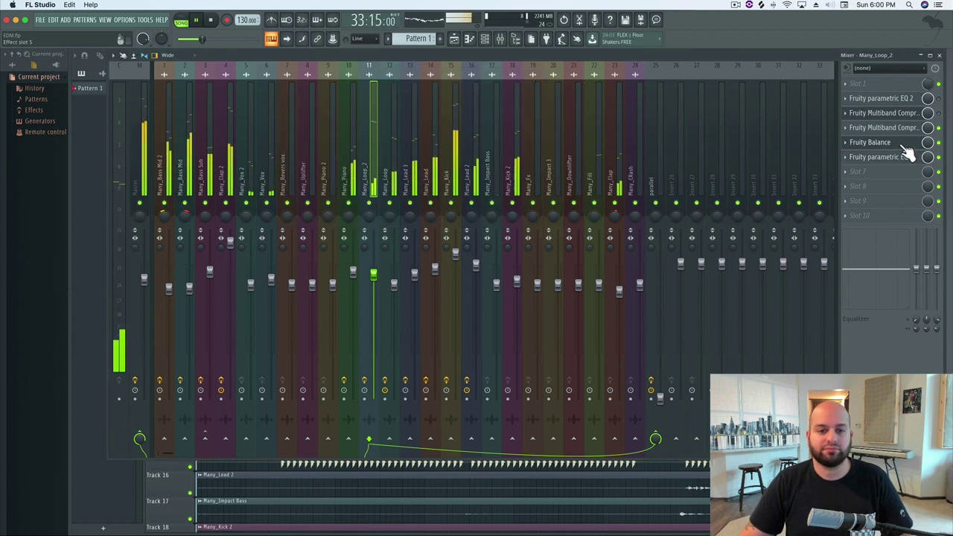
pyautogui.press('space')
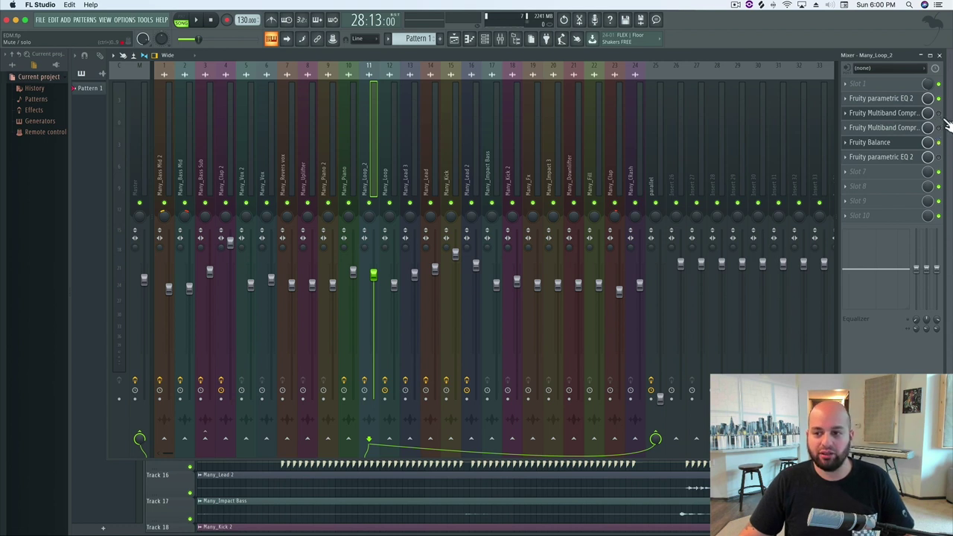
pyautogui.press('space')
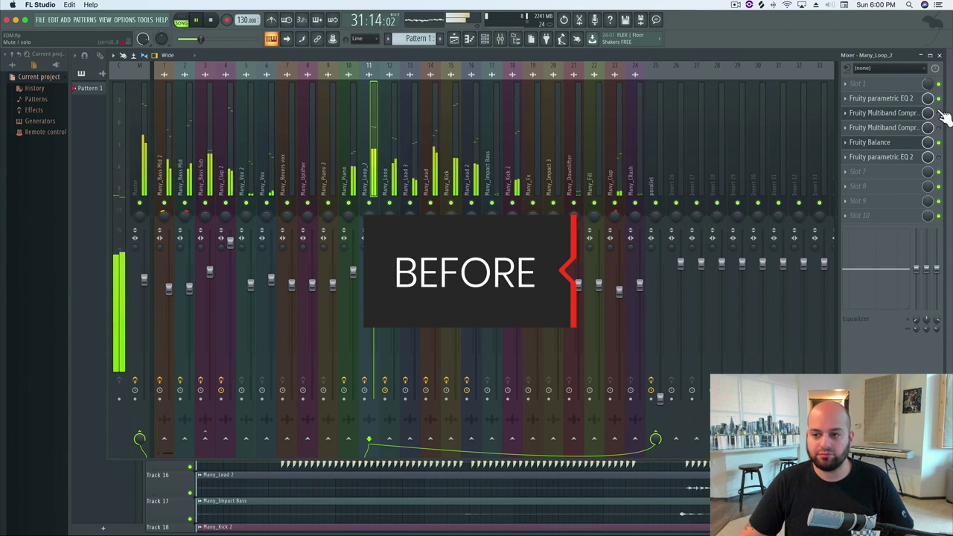
pyautogui.press('space')
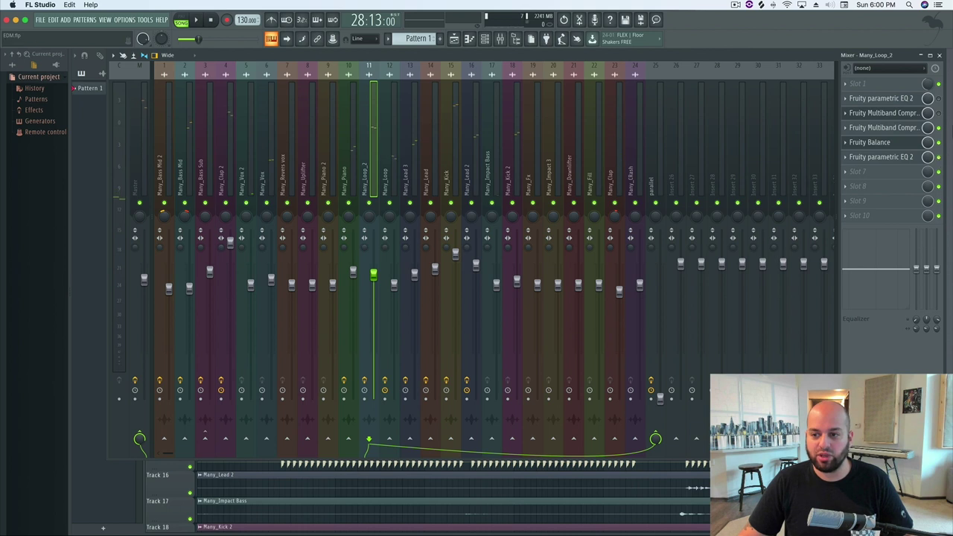
pyautogui.press('space')
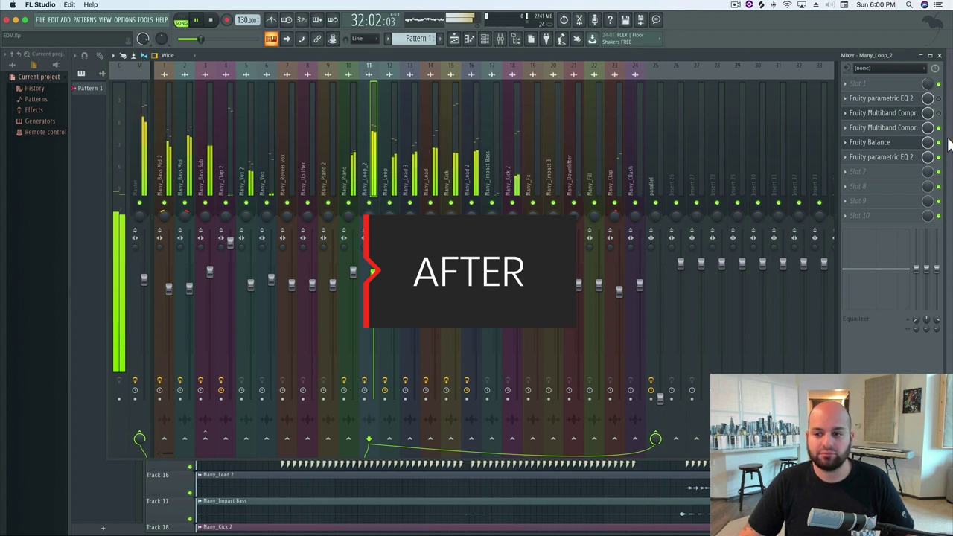
pyautogui.press('space')
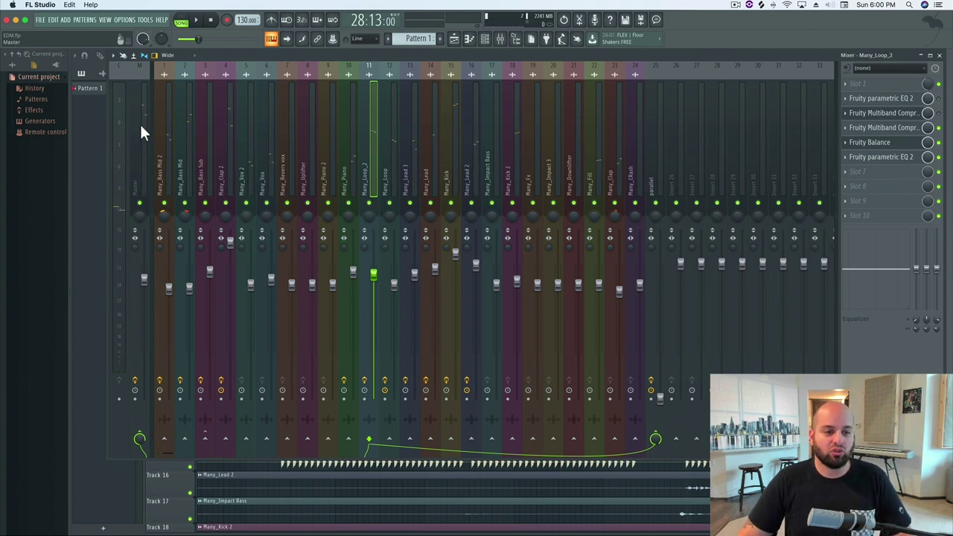
# - Select the Master insert and play the song through its effect chain, then stop
pyautogui.click(138, 128)
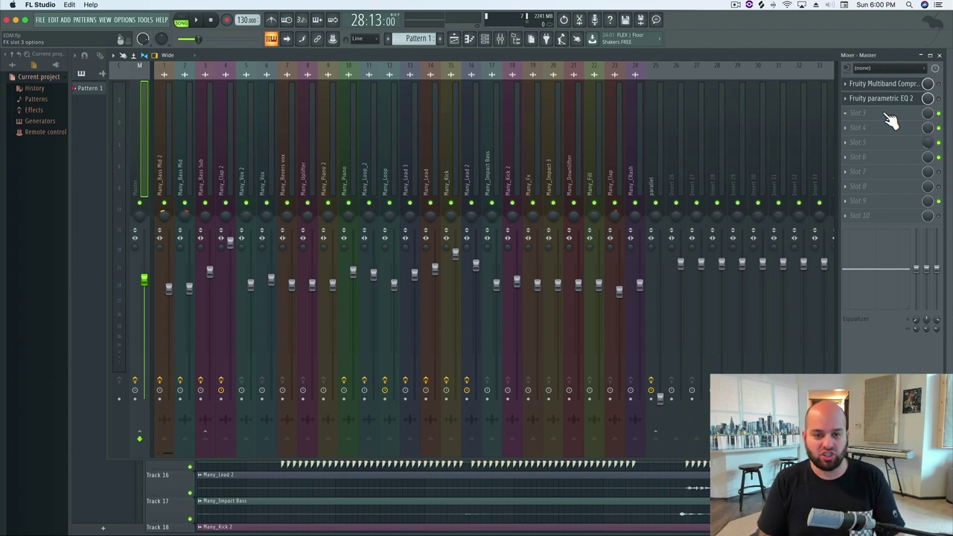
pyautogui.press('space')
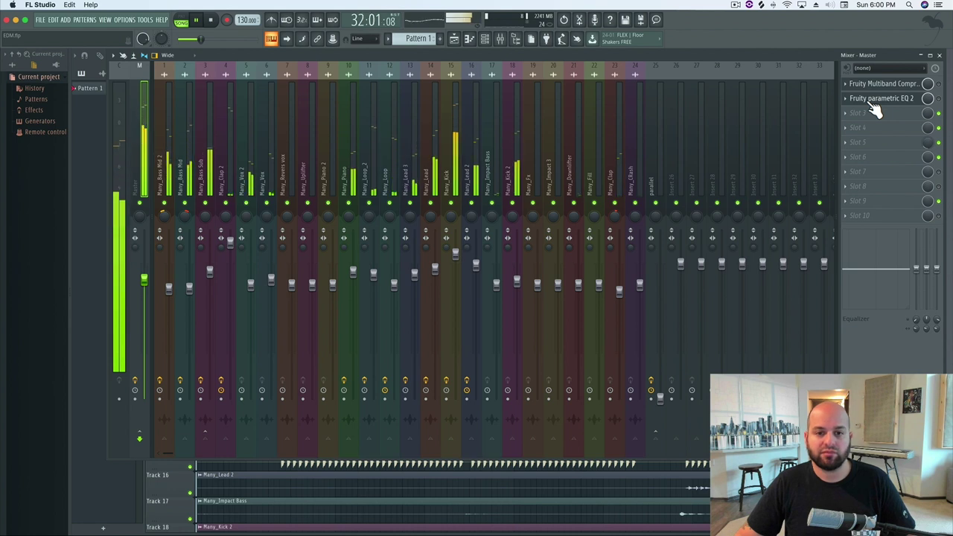
pyautogui.press('space')
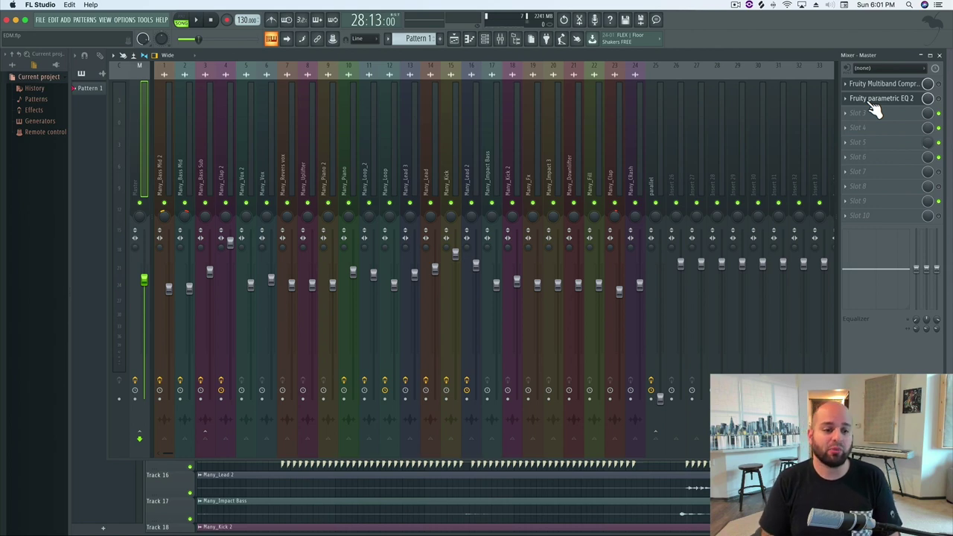
pyautogui.click(874, 111)
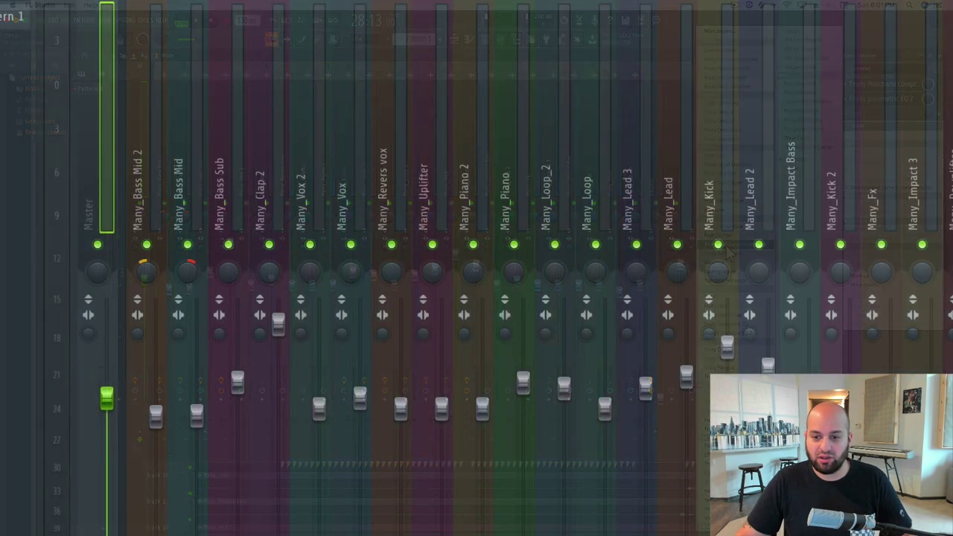
pyautogui.click(886, 83)
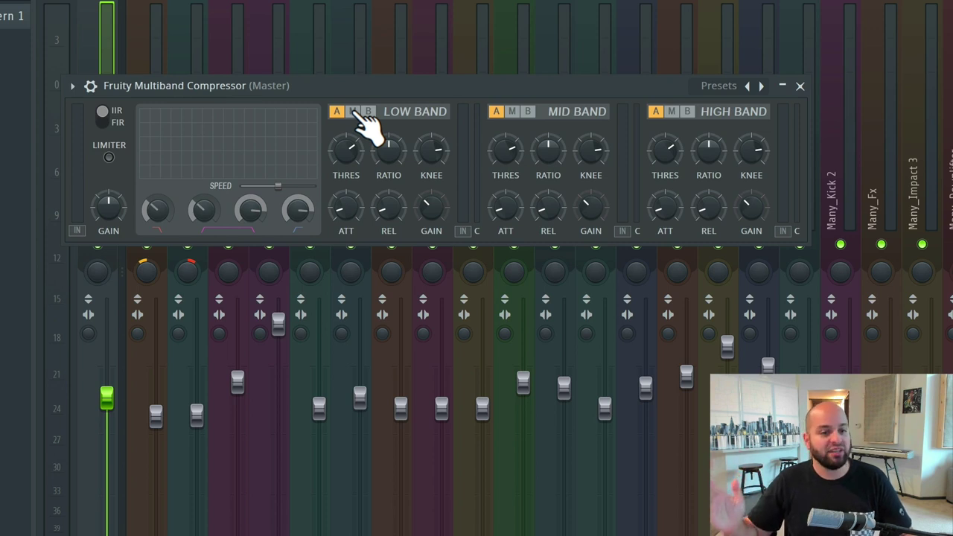
pyautogui.click(352, 112)
pyautogui.press('space')
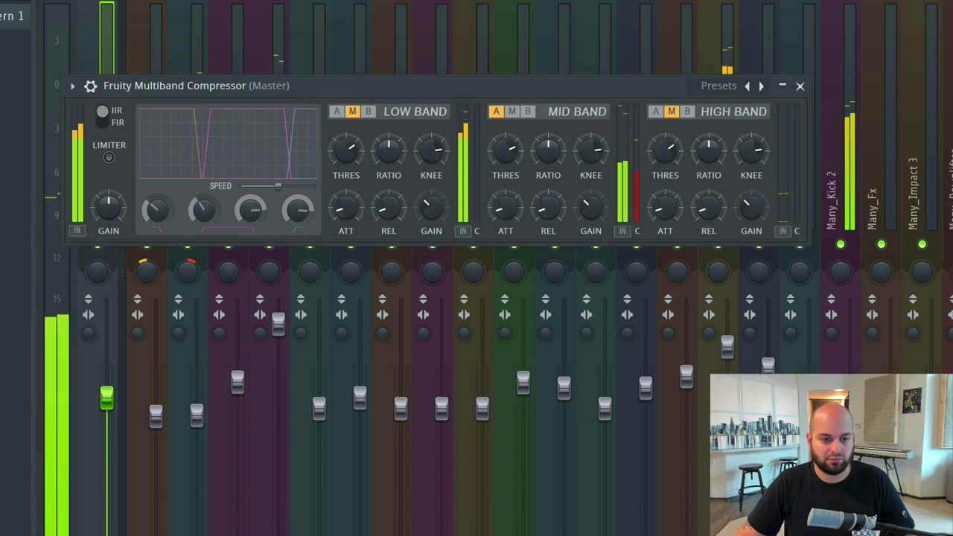
pyautogui.moveTo(262, 213)
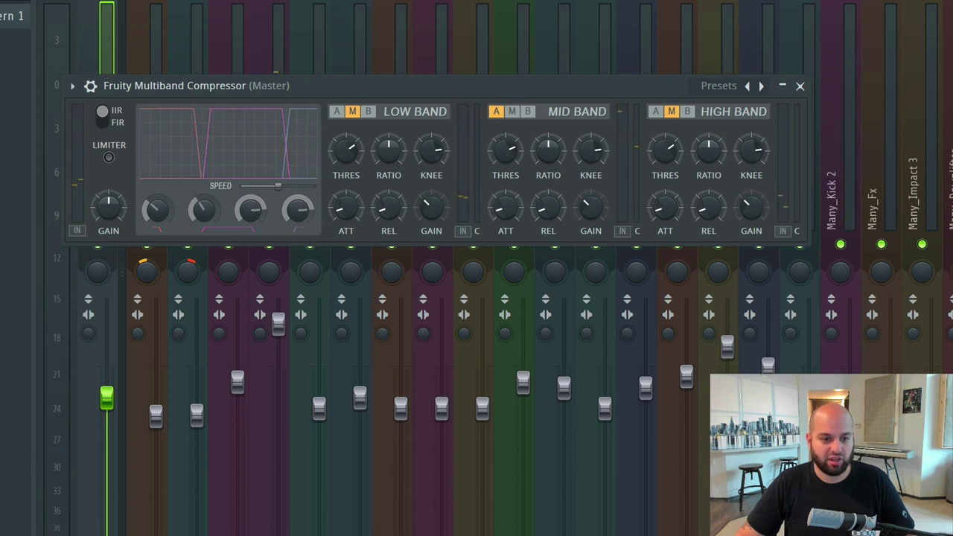
pyautogui.moveTo(298, 215)
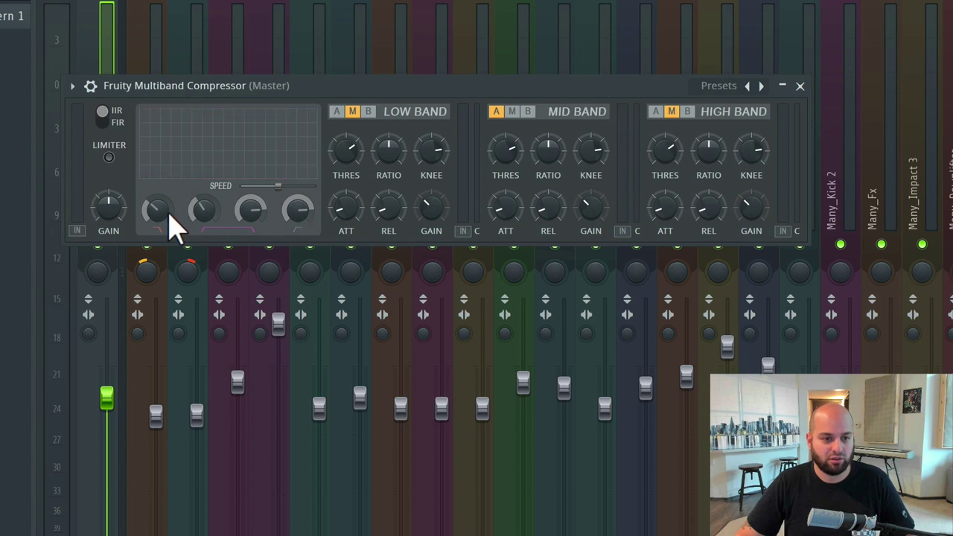
# - Turn up the mid band's ATT knob on the master Multiband Compressor during playback
pyautogui.press('space')
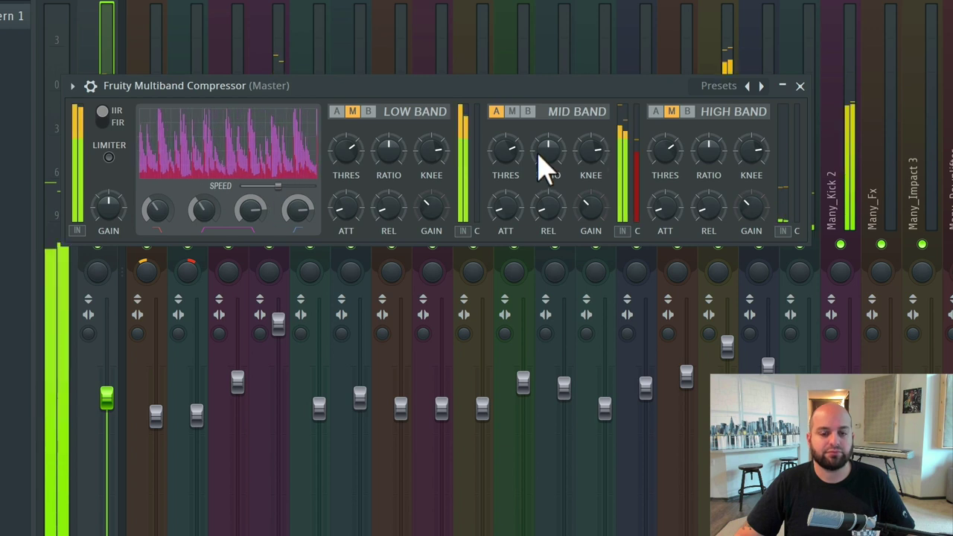
pyautogui.press('space')
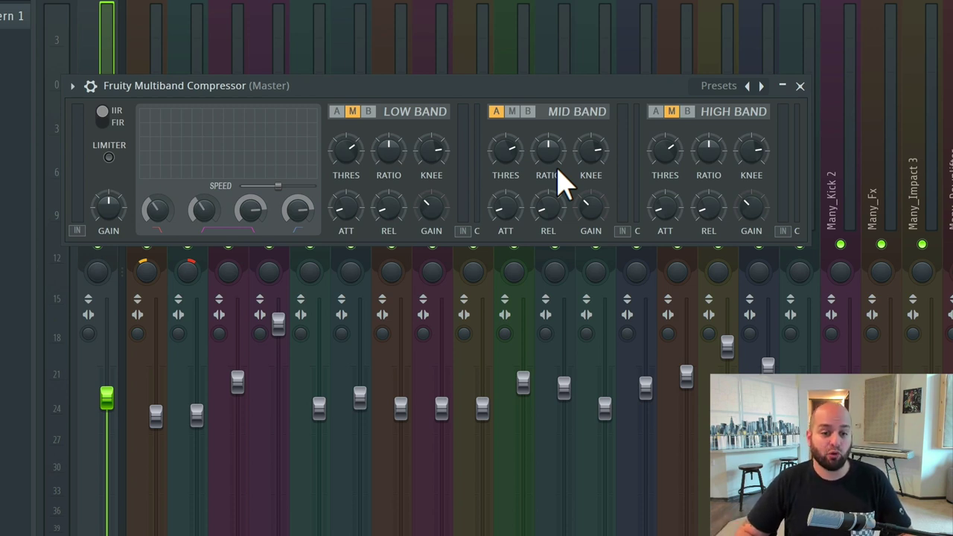
pyautogui.press('space')
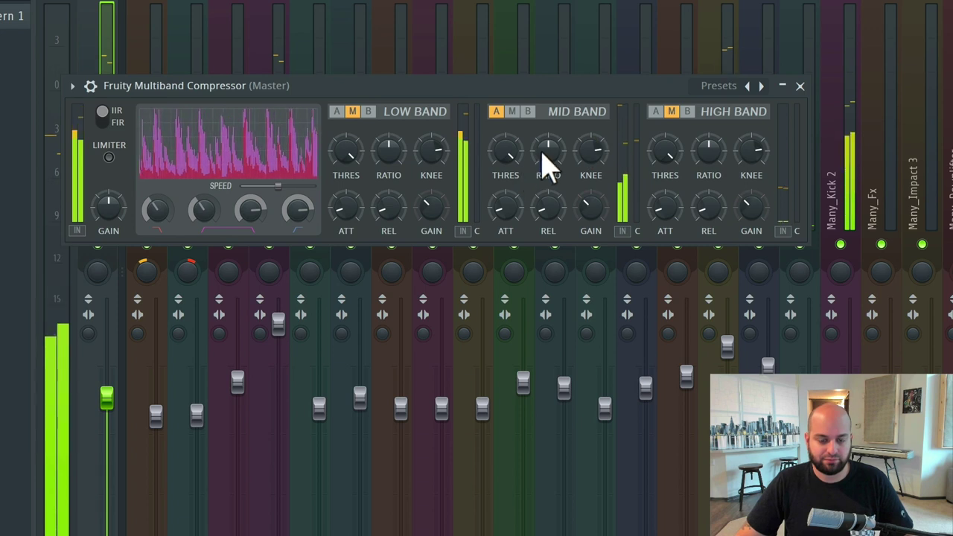
pyautogui.moveTo(514, 156); pyautogui.dragTo(513, 156)
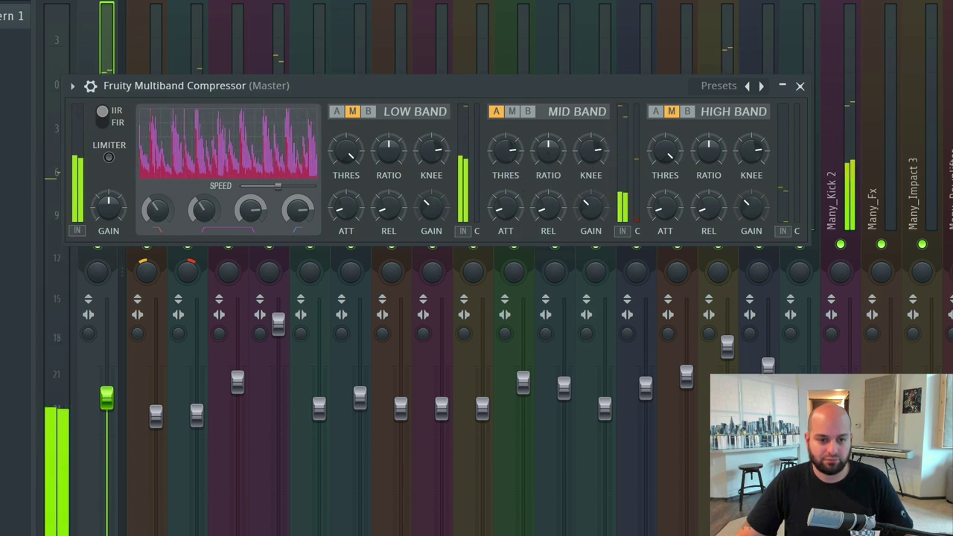
pyautogui.moveTo(506, 207); pyautogui.dragTo(506, 197)
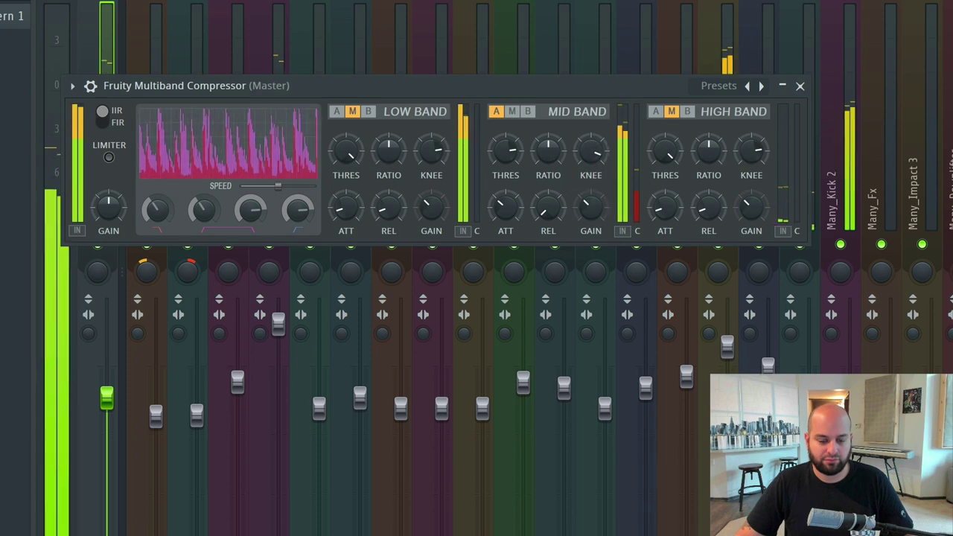
# - Replay the song to hear the longer mid-band attack
pyautogui.press('space')
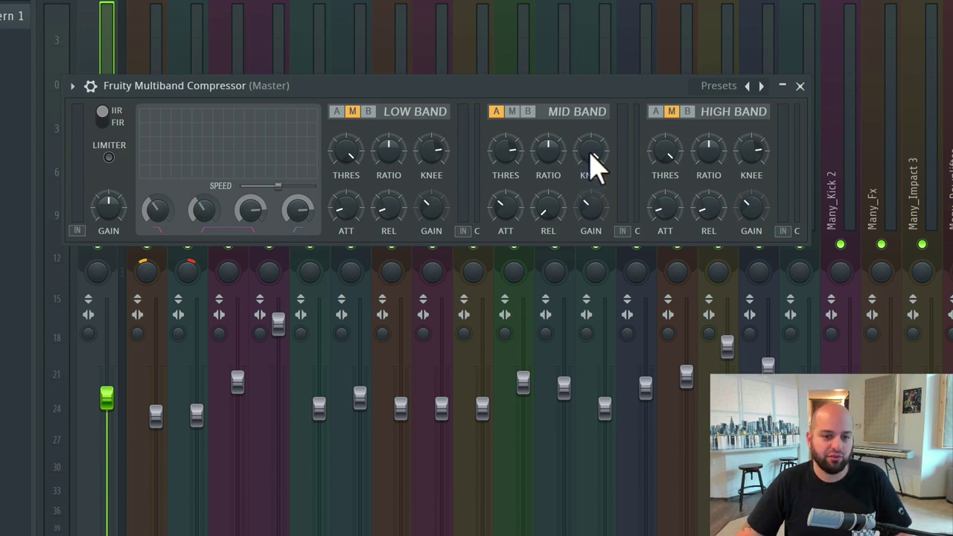
pyautogui.press('space')
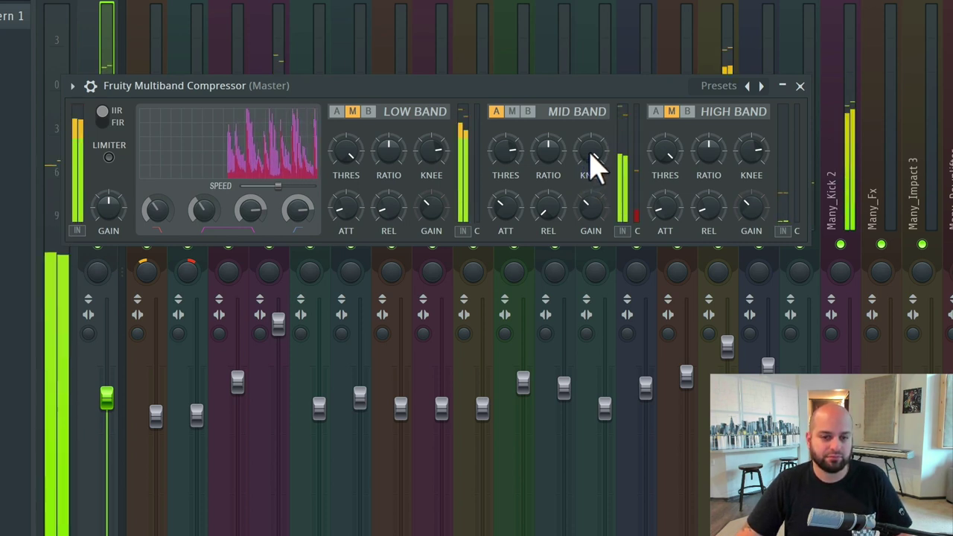
pyautogui.press('space')
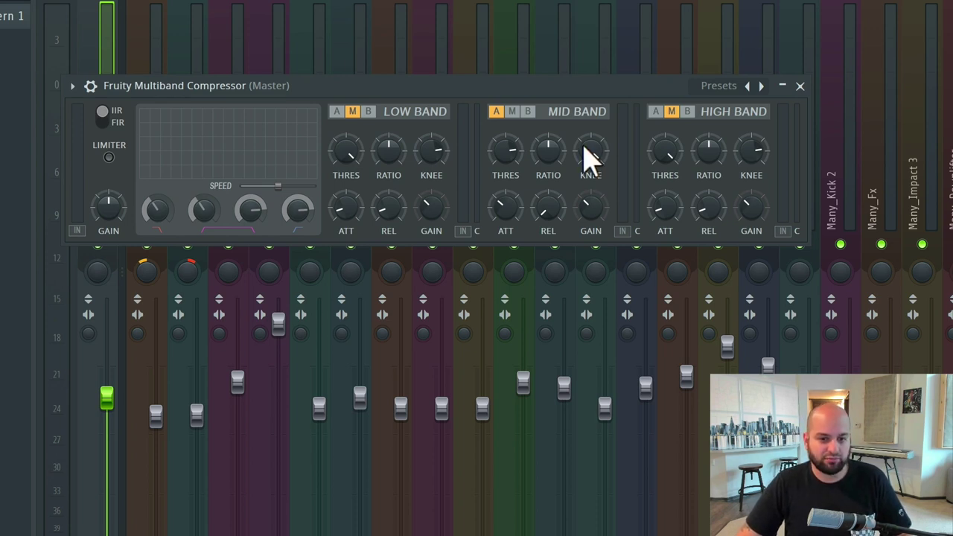
pyautogui.press('space')
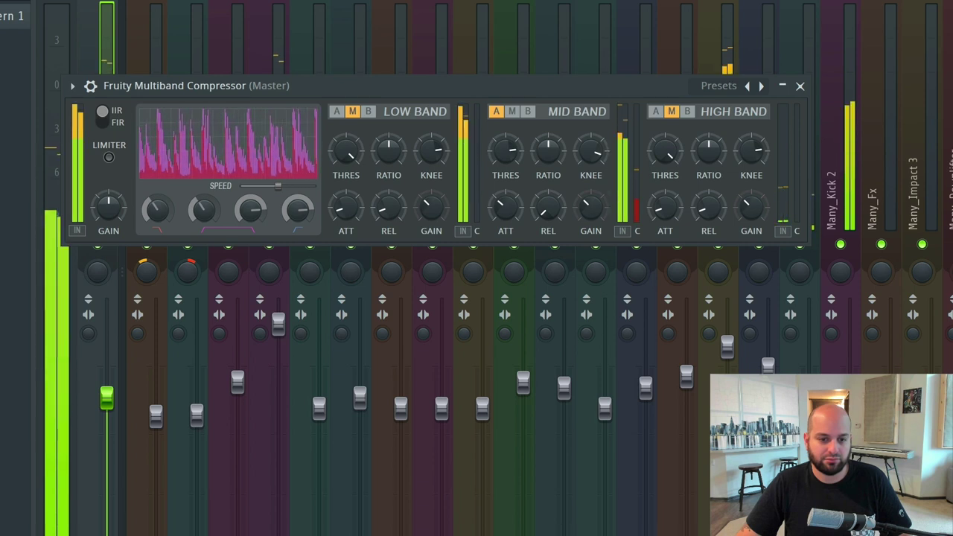
pyautogui.press('space')
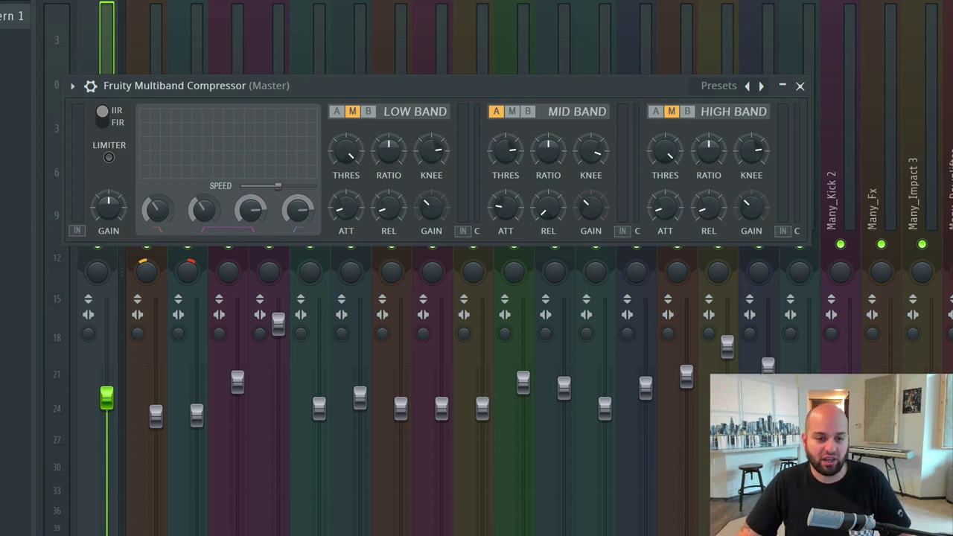
pyautogui.press('space')
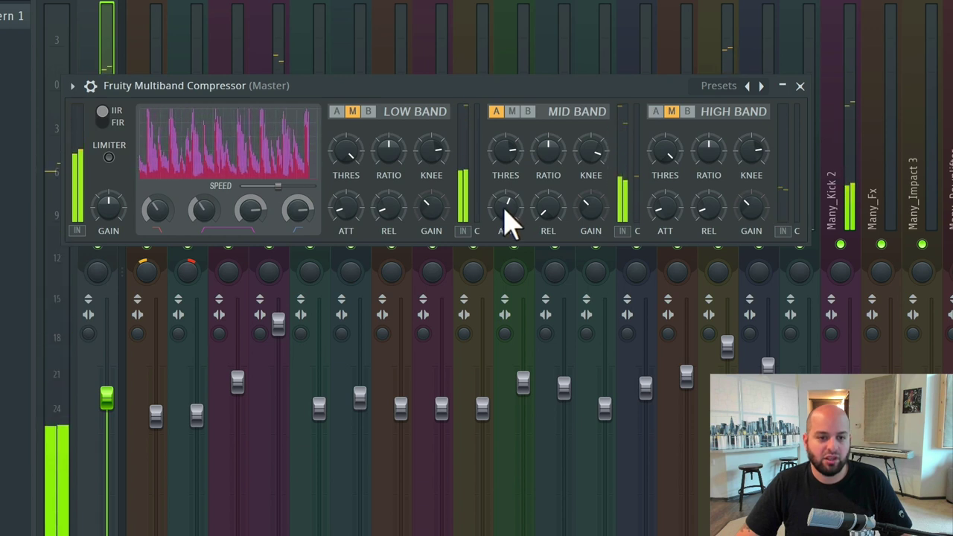
pyautogui.press('space')
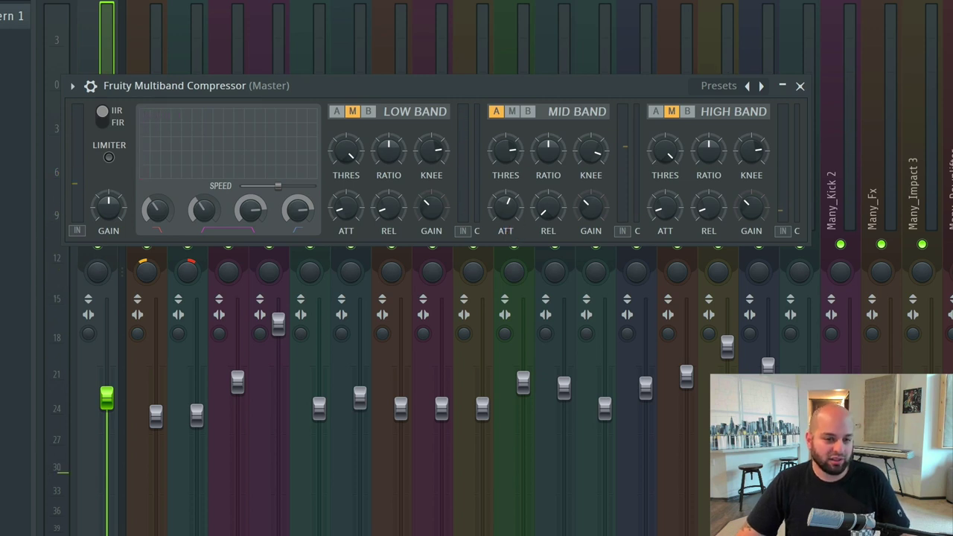
pyautogui.press('space')
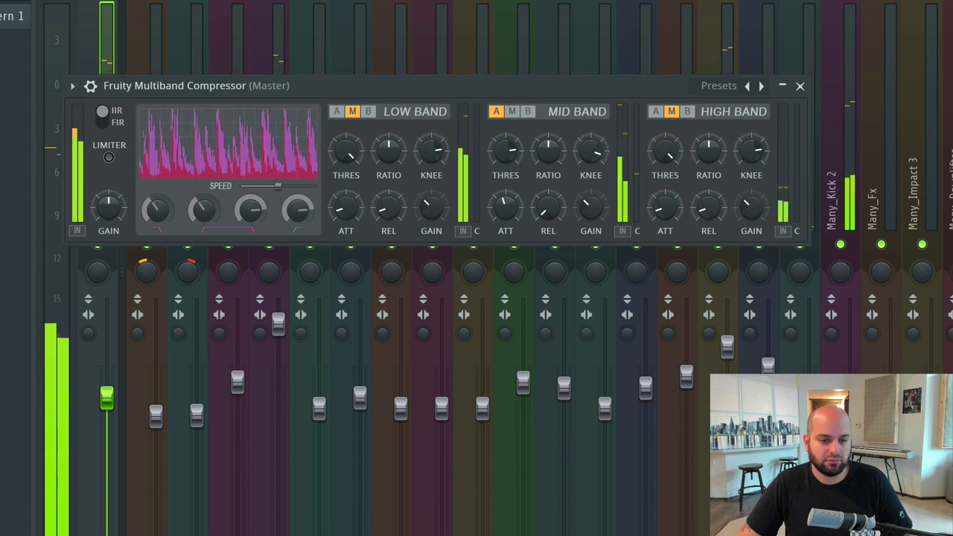
pyautogui.press('space')
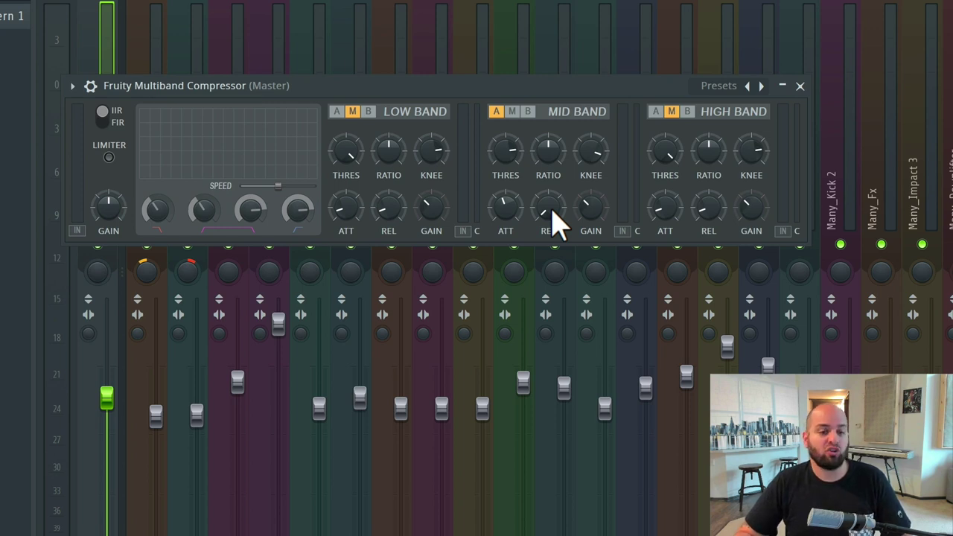
pyautogui.press('space')
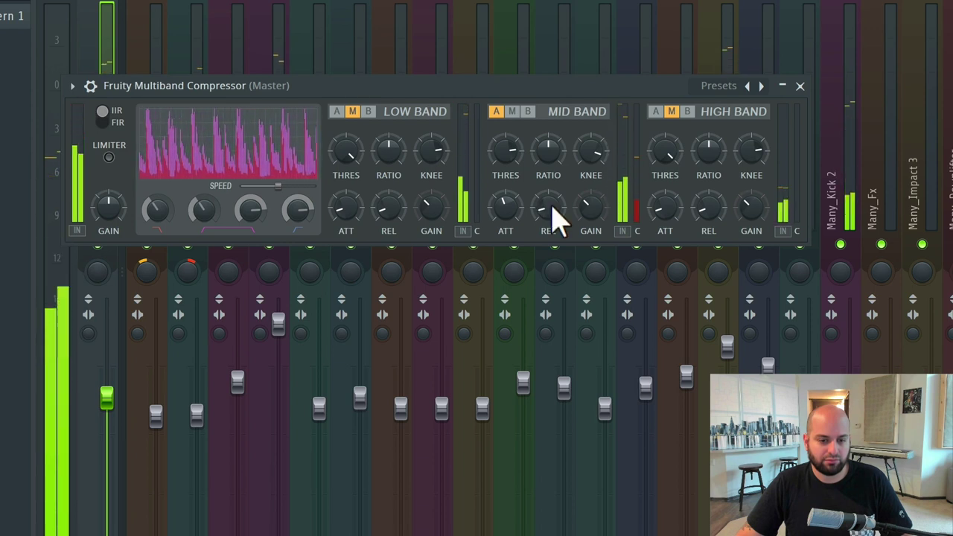
pyautogui.press('space')
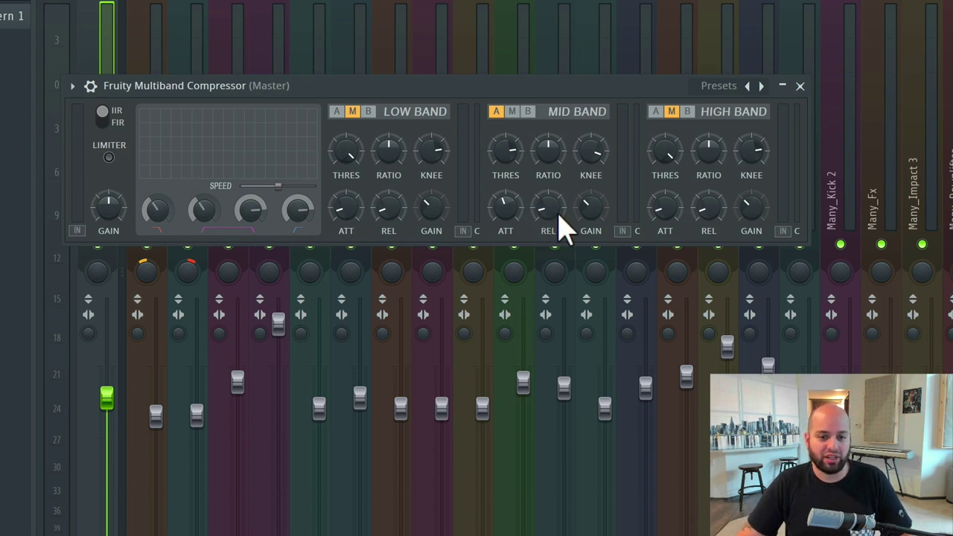
pyautogui.press('space')
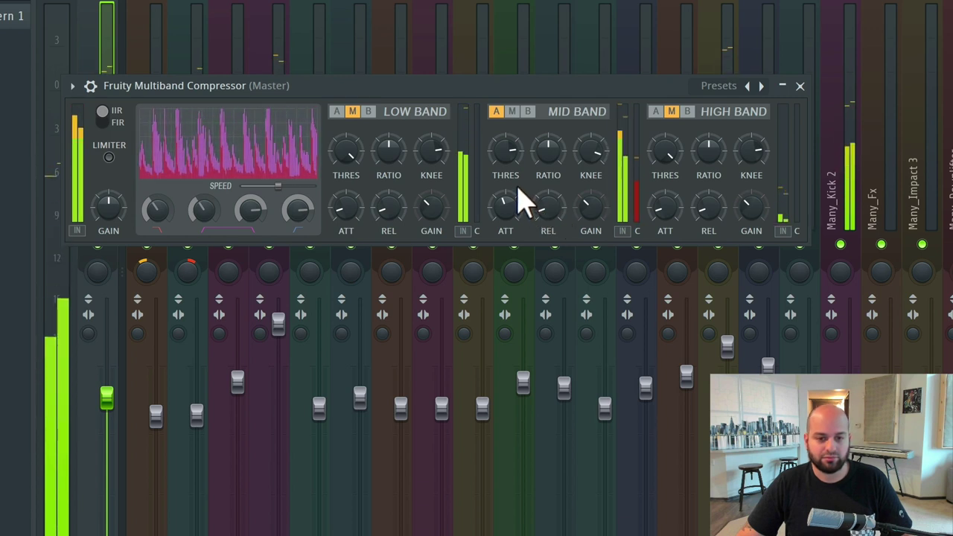
pyautogui.press('space')
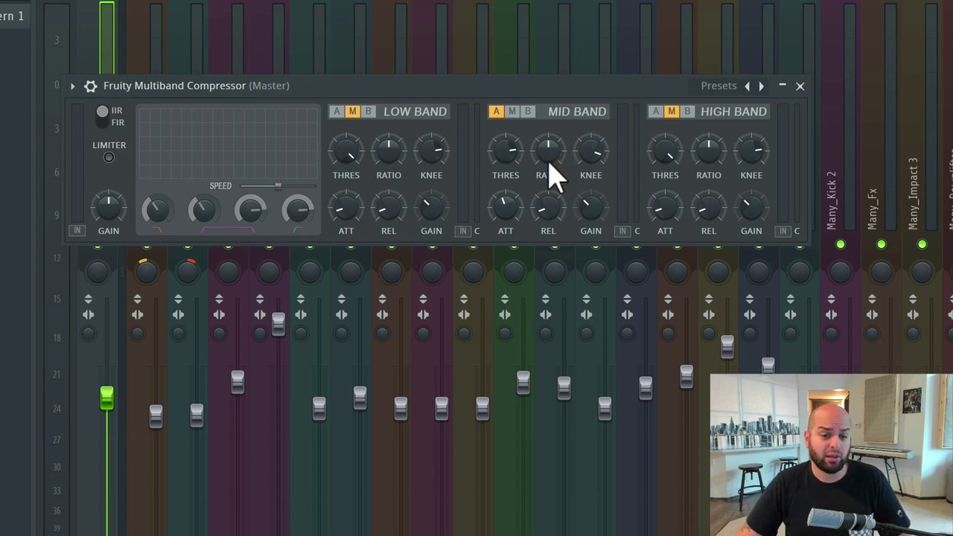
pyautogui.press('space')
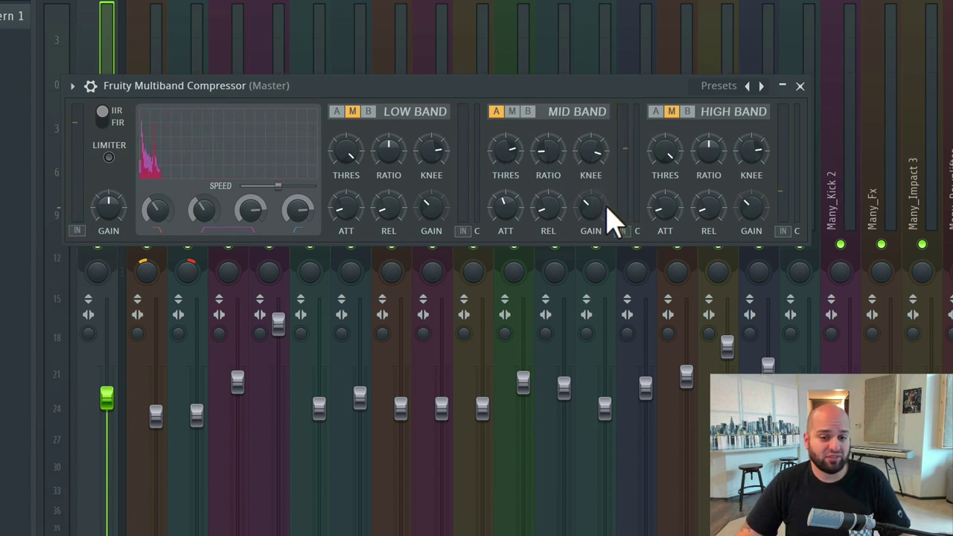
pyautogui.press('space')
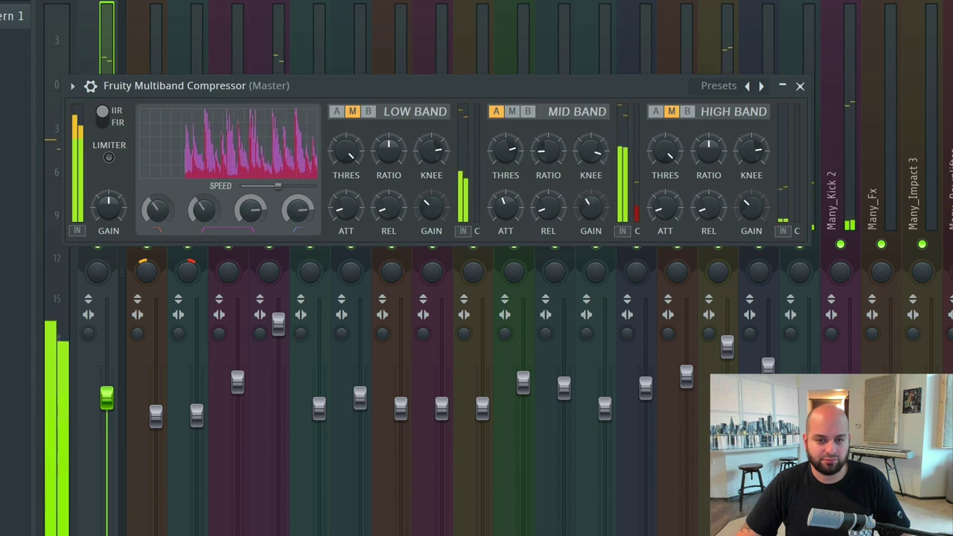
# - Stop playback, bypass the LOW and HIGH bands, and reveal the wrapper's power and mix header
pyautogui.press('space')
pyautogui.click(368, 111)
pyautogui.click(687, 111)
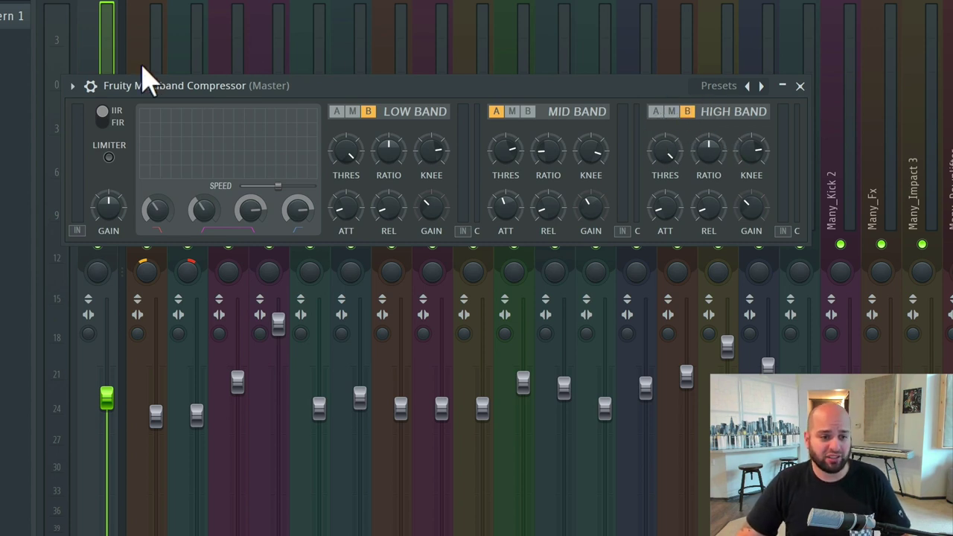
pyautogui.click(90, 86)
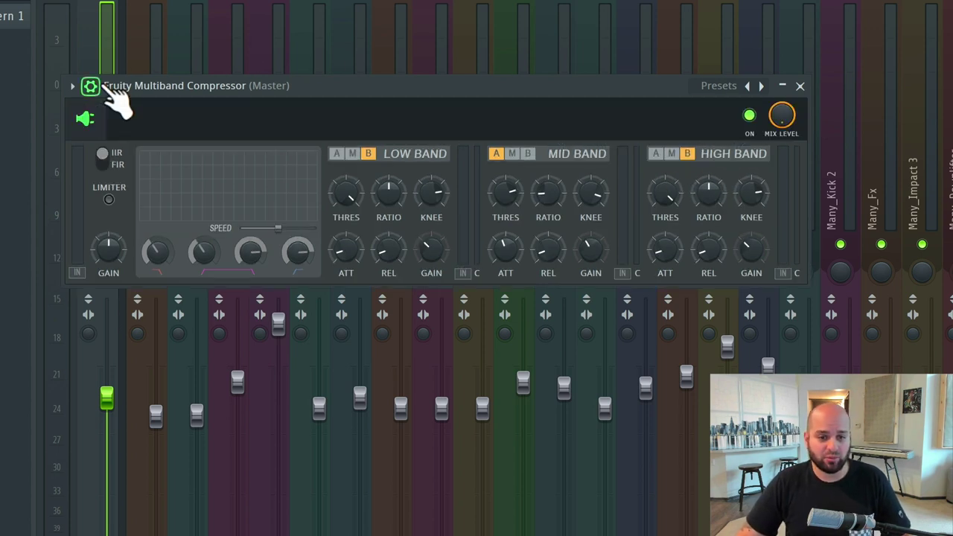
pyautogui.click(750, 117)
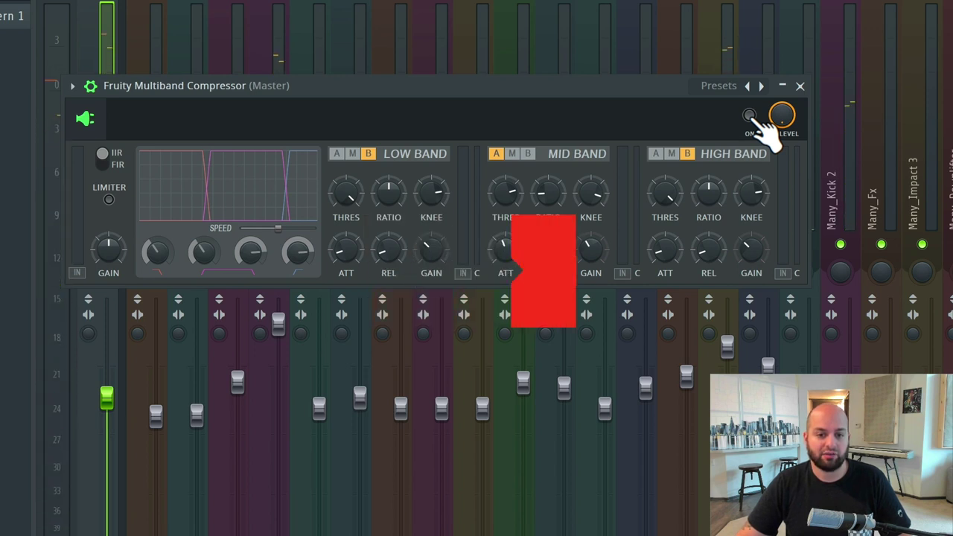
pyautogui.click(750, 117)
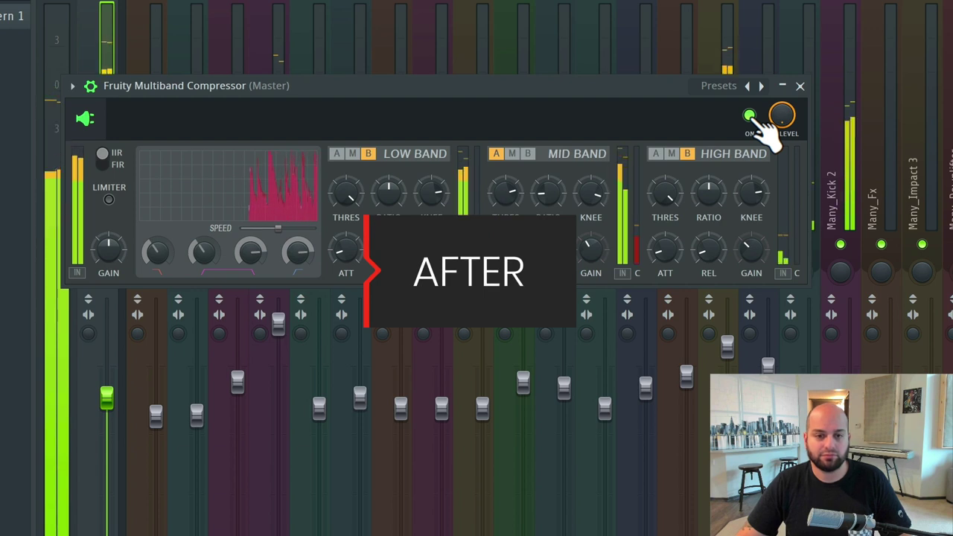